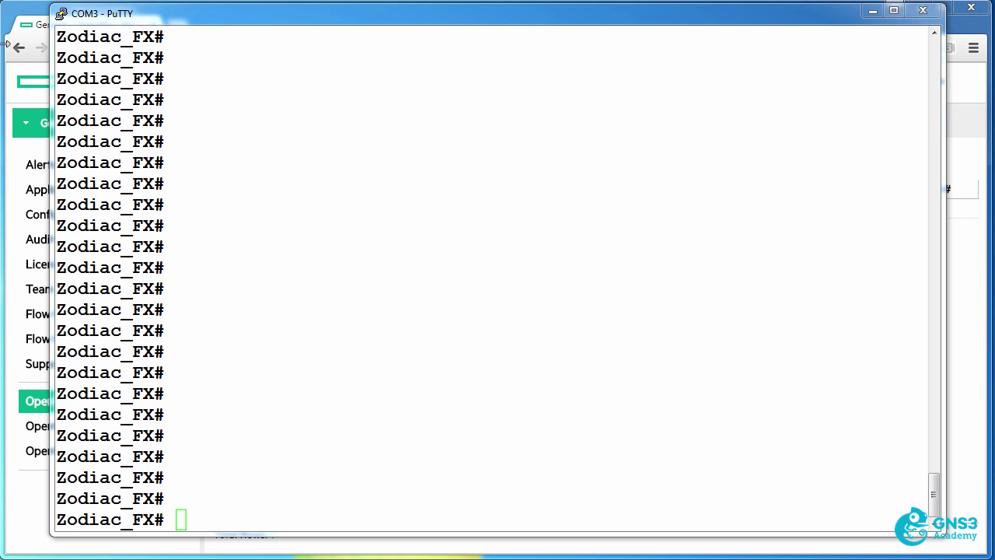
Bring the Chrome window with the HPE VAN SDN Controller OpenFlow Monitor in front of PuTTY
left_click(9, 102)
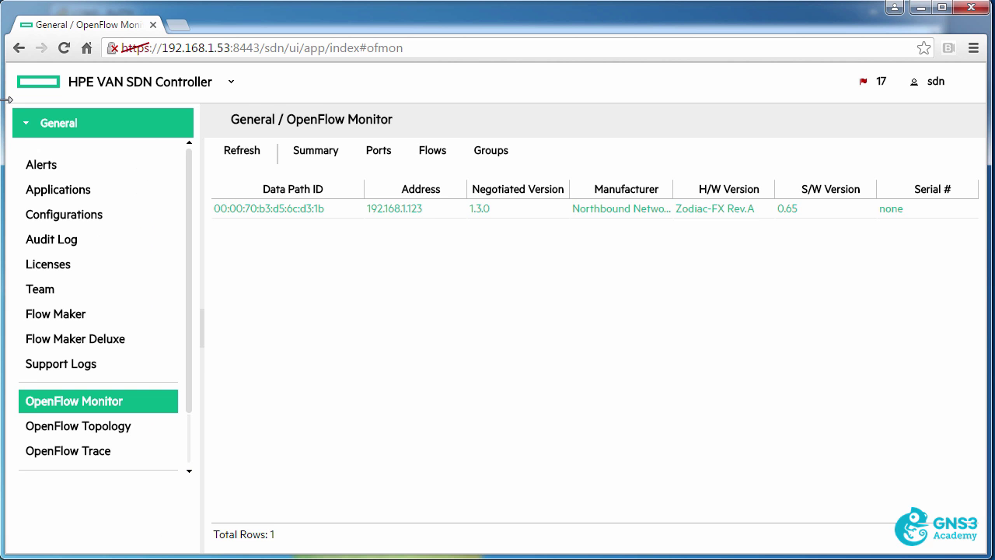
Zoom in, open the Zodiac-FX summary and highlight its manufacturer and hardware rows, then return to PuTTY
key("ctrl+plus")
key("ctrl+plus")
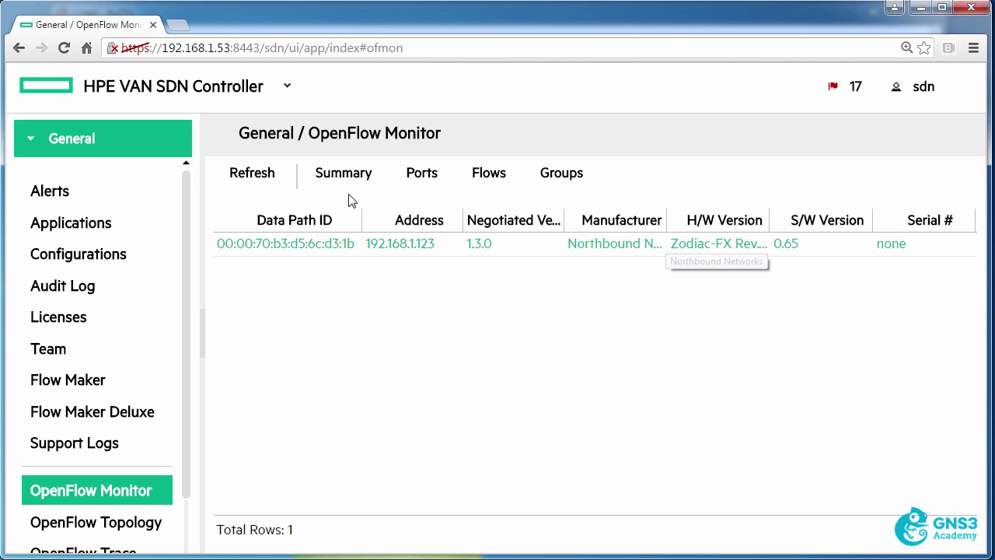
left_click(324, 181)
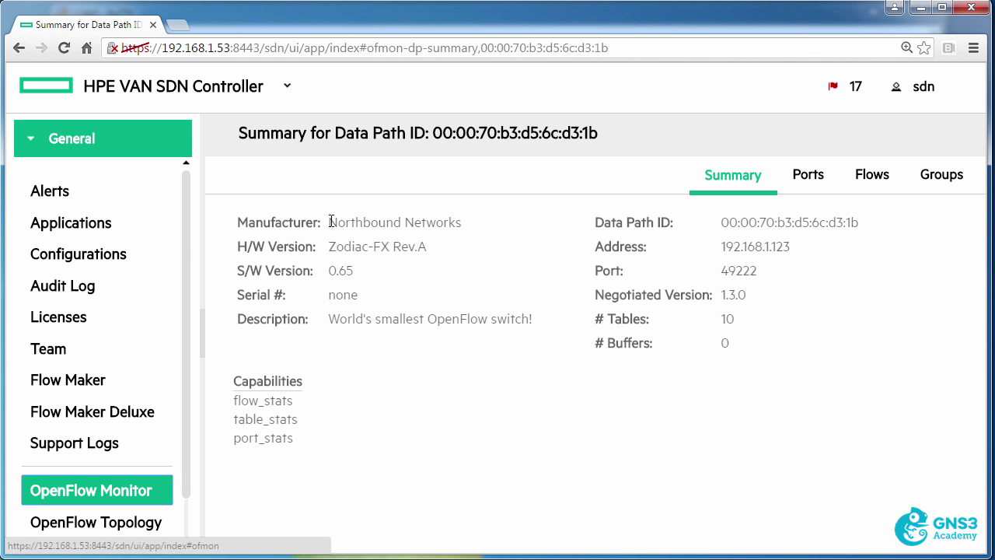
left_click_drag(237, 220, 471, 237)
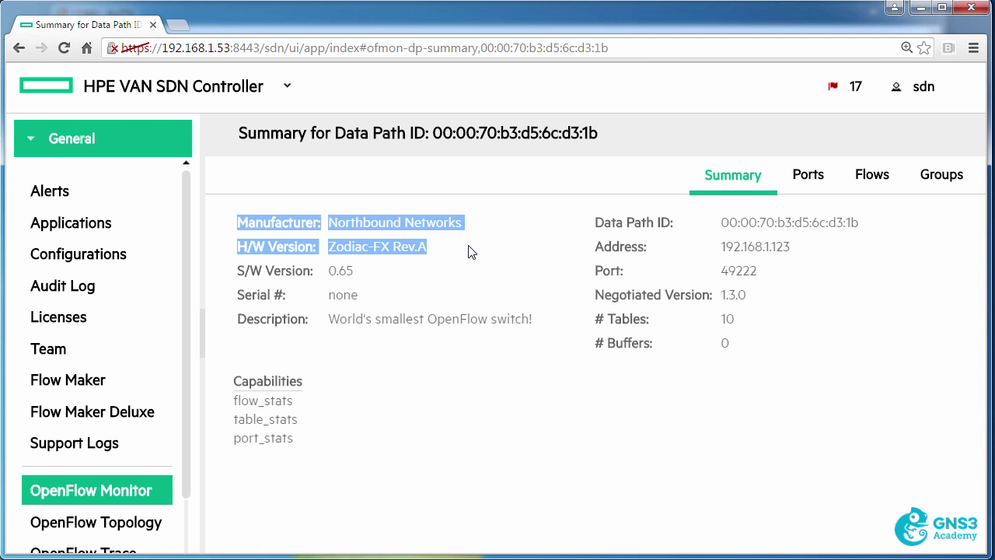
key("alt+Tab")
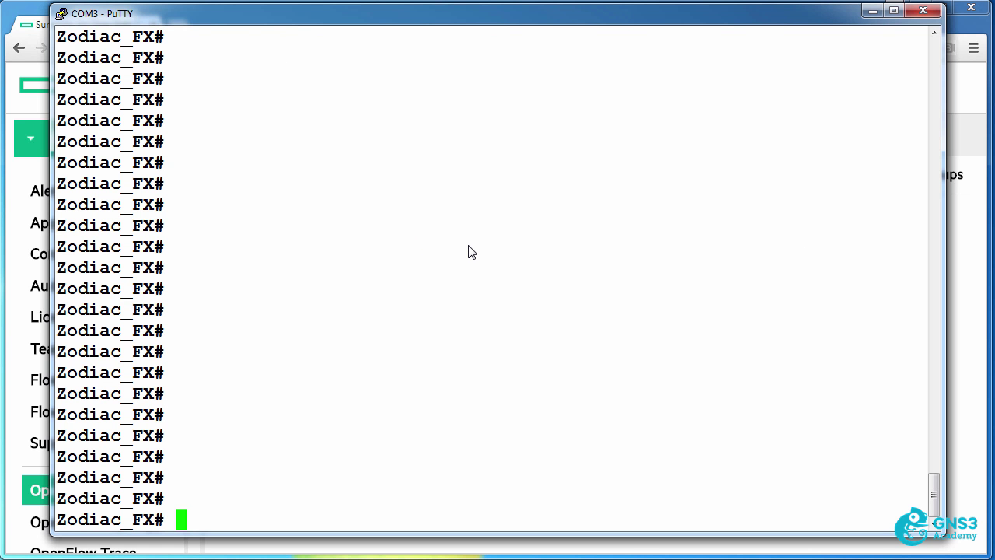
List the console's commands with help and enter OpenFlow mode
type("help")
key("Return")
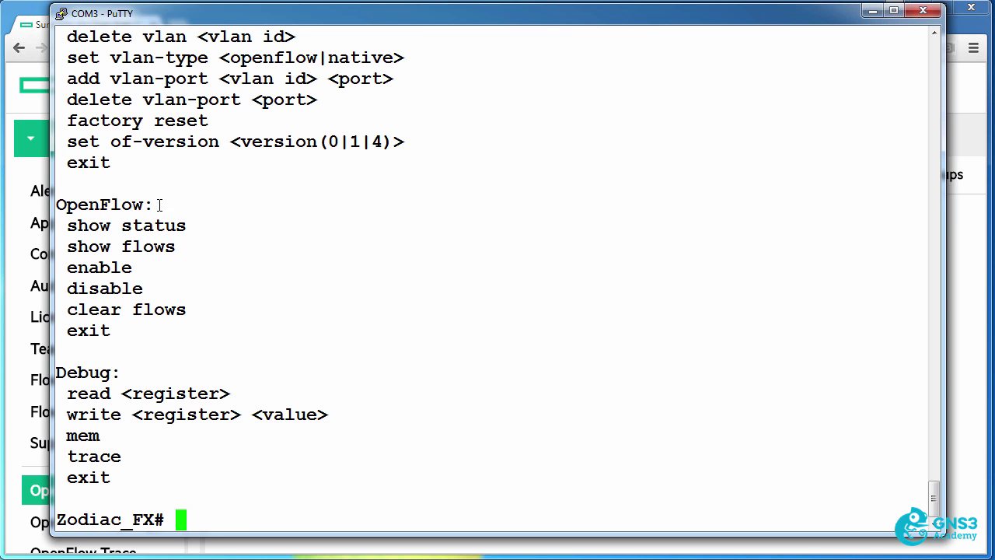
left_click_drag(158, 204, 50, 221)
type("openflow")
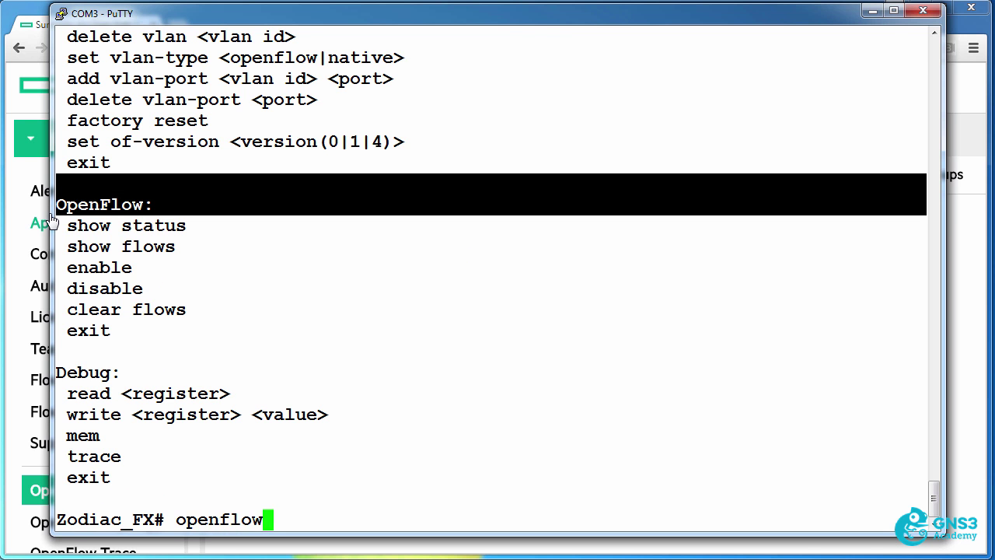
key("Return")
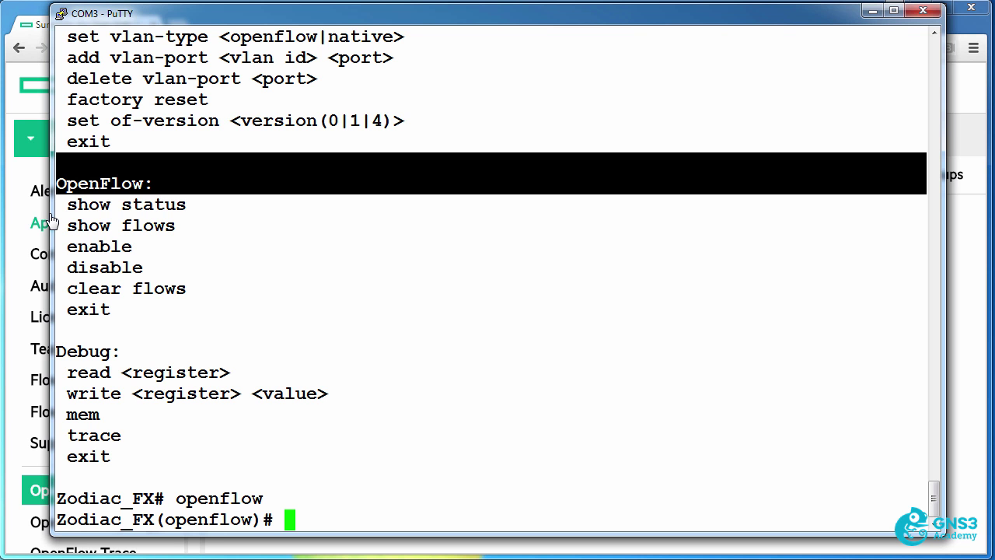
Show OpenFlow status (connected, version 1.3, one flow), then list the commands again
type("show status")
key("Return")
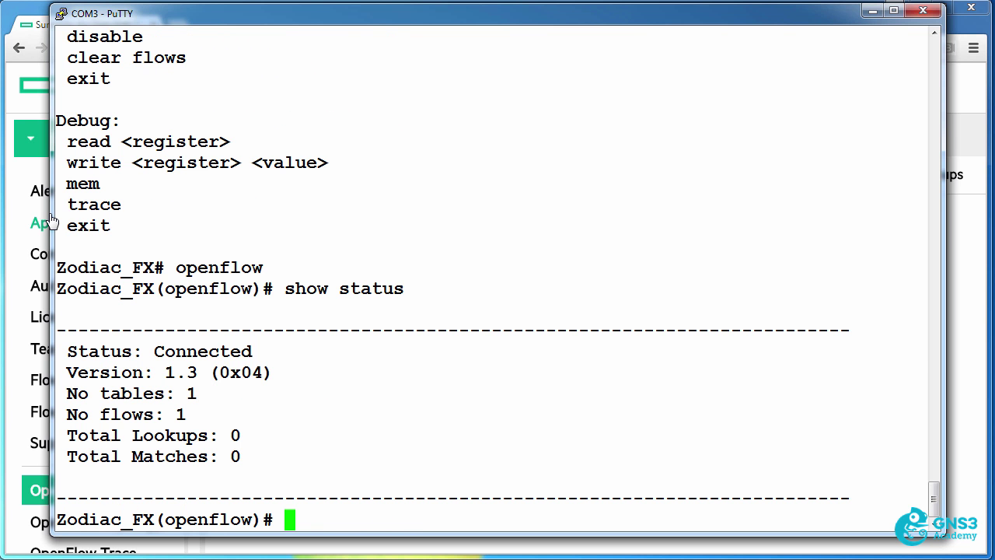
left_click_drag(68, 352, 311, 352)
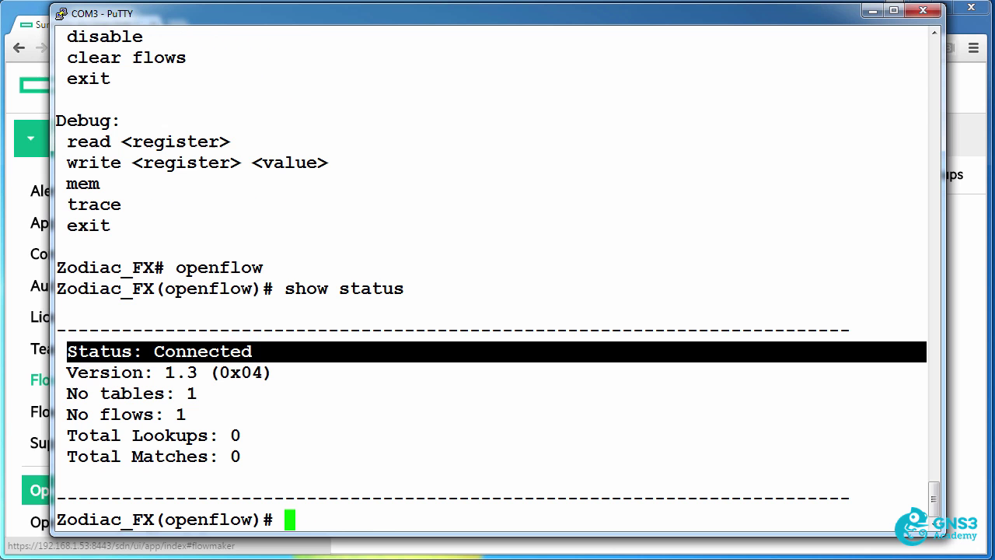
left_click_drag(282, 373, 205, 398)
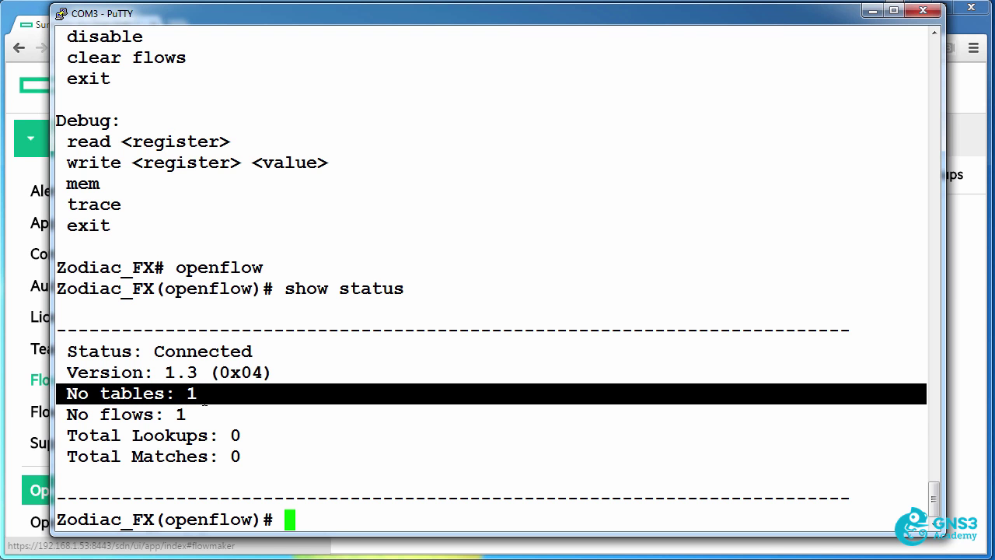
left_click_drag(64, 416, 202, 402)
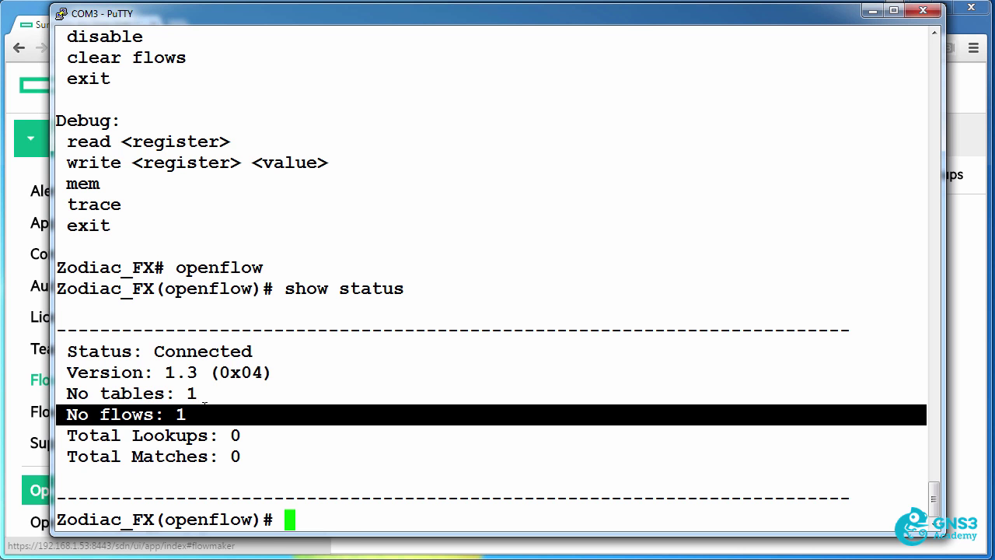
type("help")
key("Return")
Run 'show flows' and highlight Flow 1: table 0, output to CONTROLLER, 0-second timeouts
left_click_drag(178, 238, 67, 247)
right_click(402, 335)
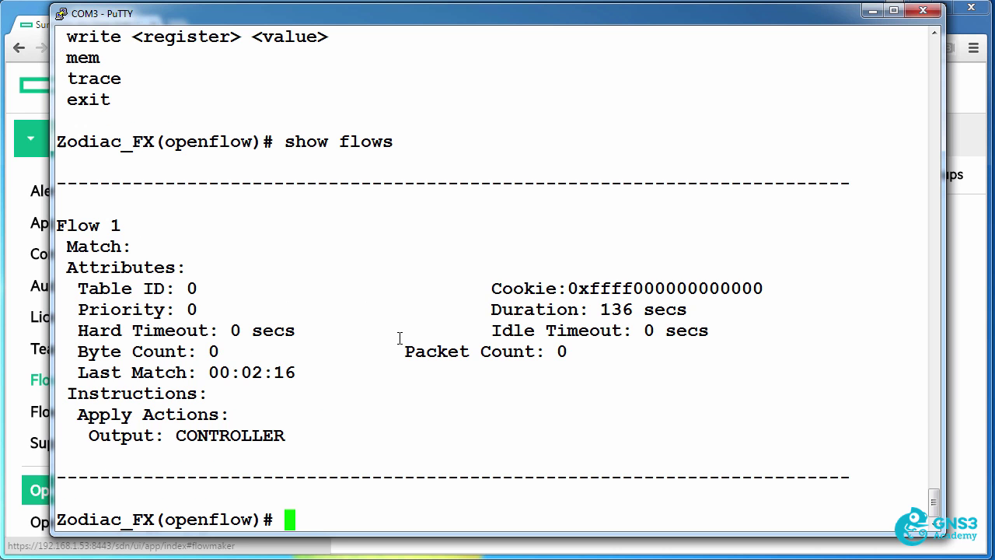
left_click_drag(81, 183, 373, 440)
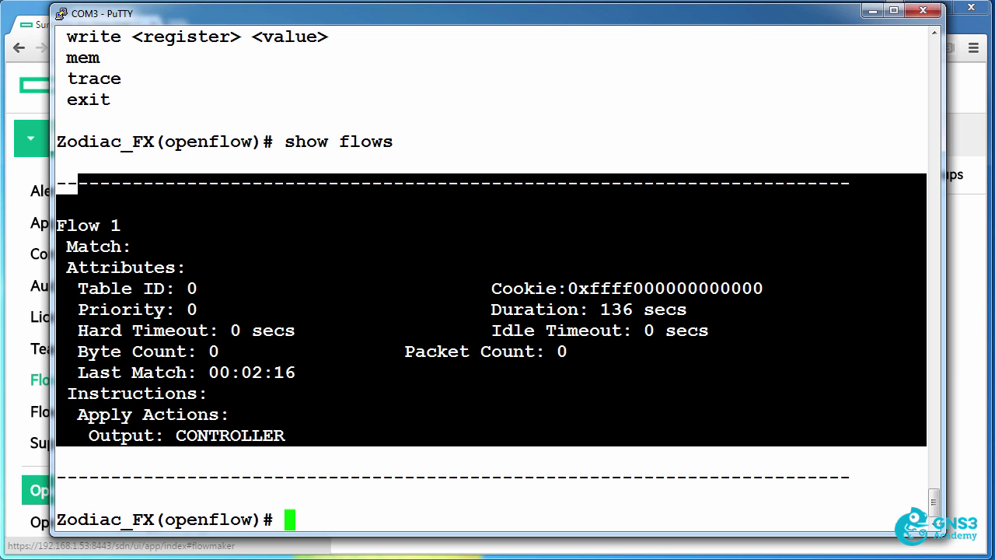
left_click(414, 424)
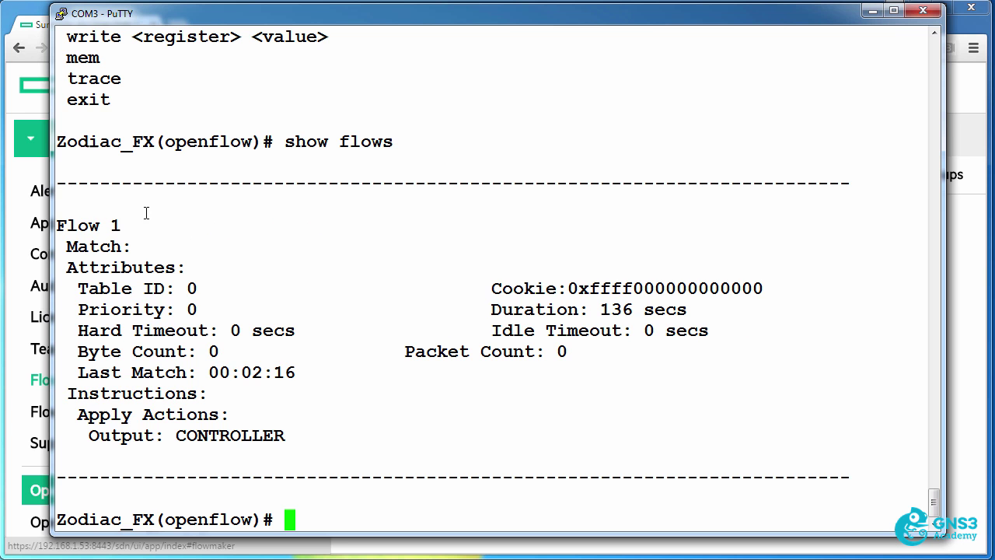
left_click_drag(146, 226, 59, 233)
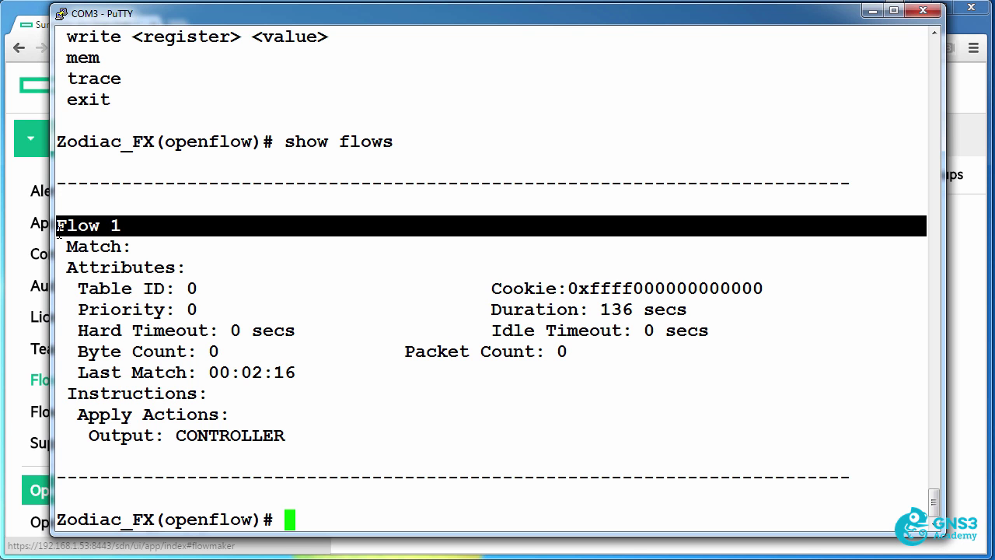
left_click_drag(62, 389, 64, 450)
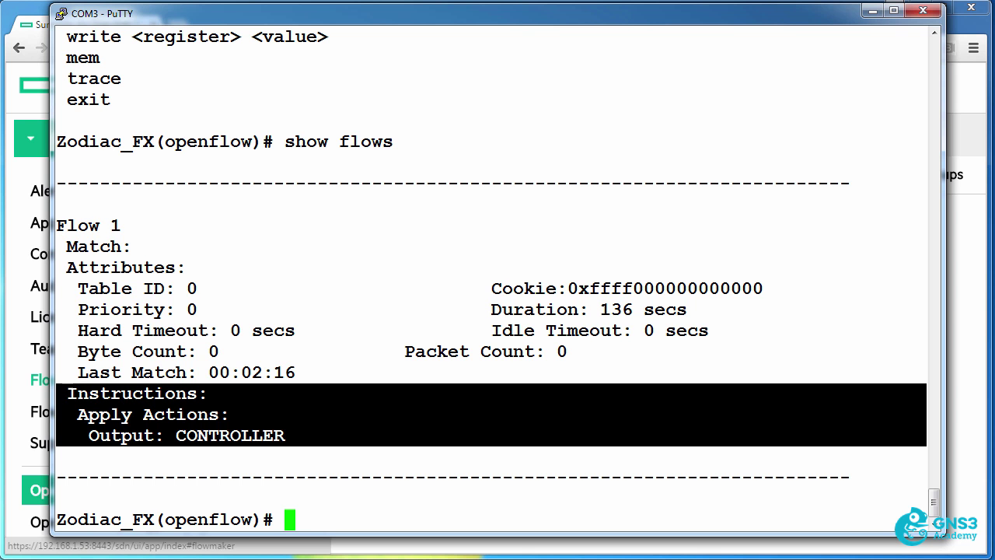
left_click_drag(70, 330, 711, 330)
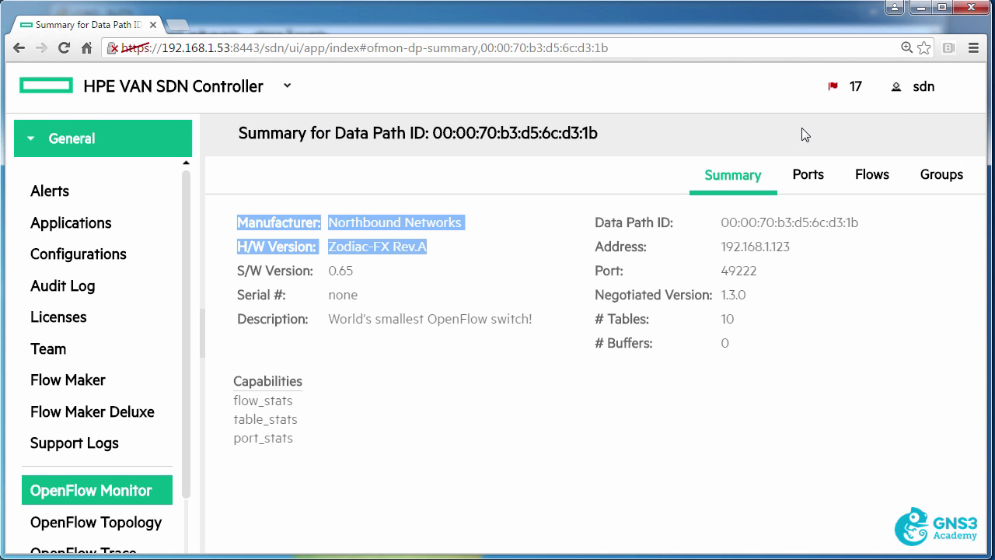
Inspect the switch's single table-0 flow, then open its flow list in Flow Maker Deluxe
left_click(864, 174)
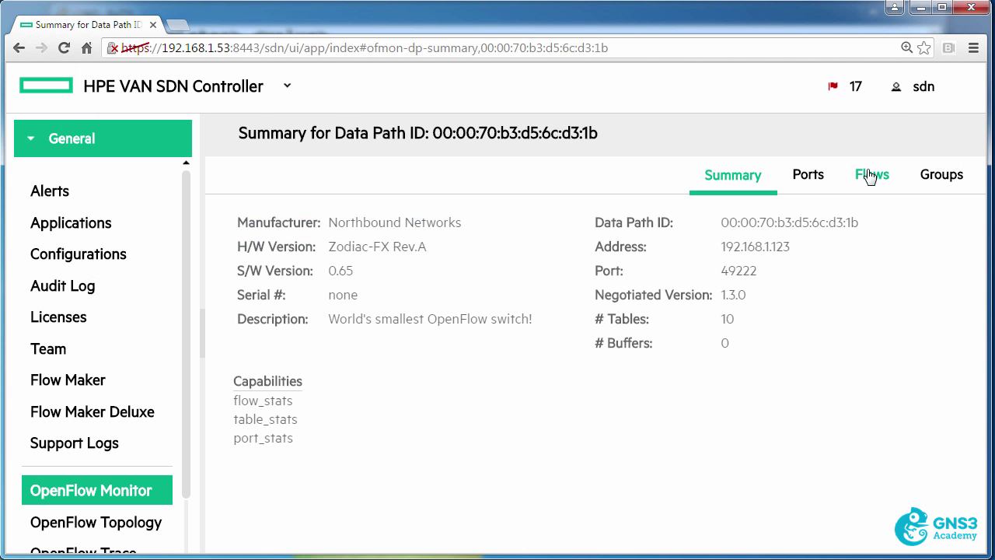
left_click(226, 236)
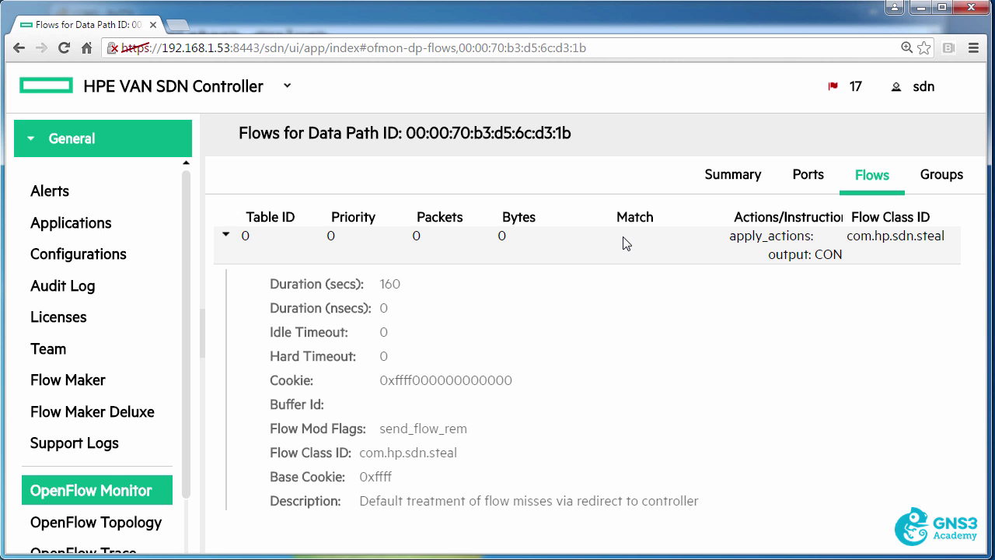
left_click(225, 241)
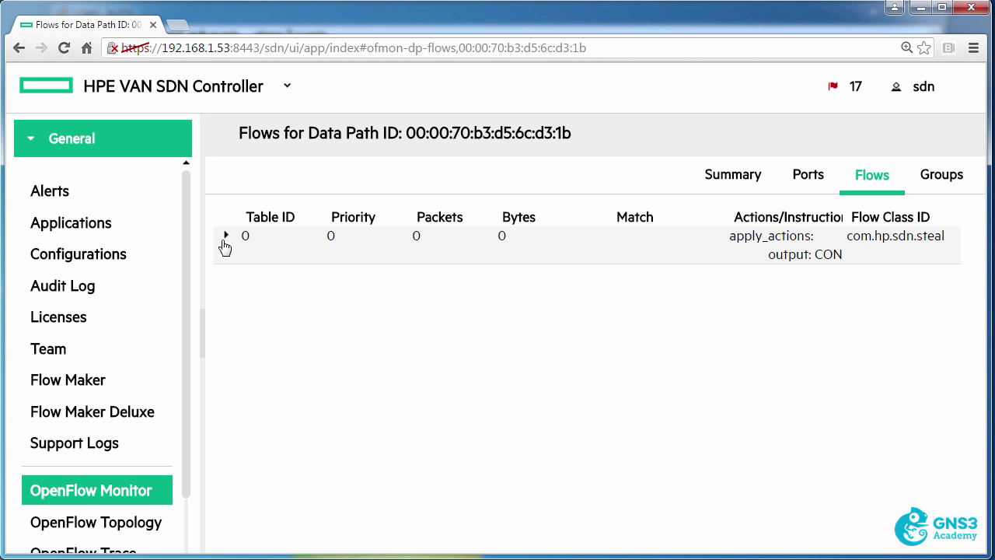
left_click(87, 407)
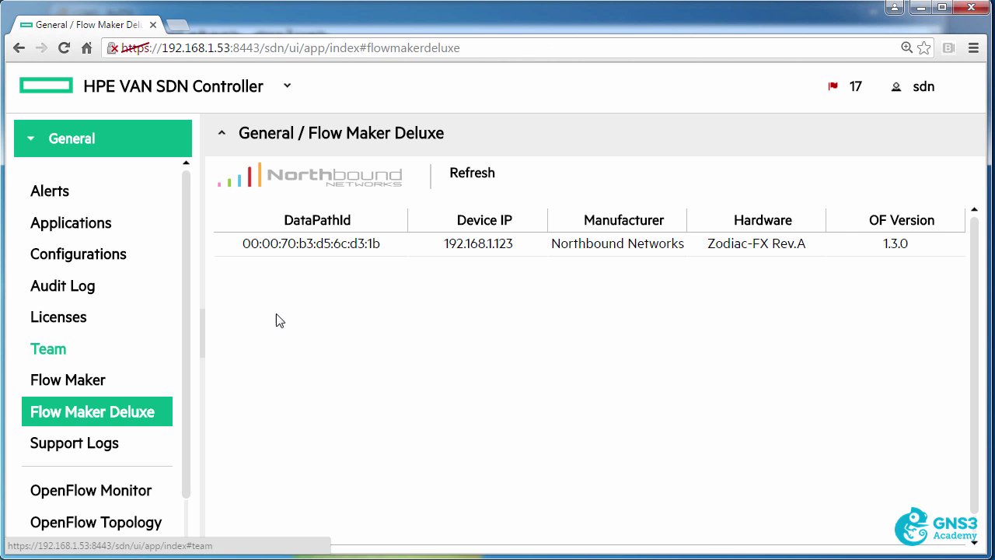
left_click(306, 243)
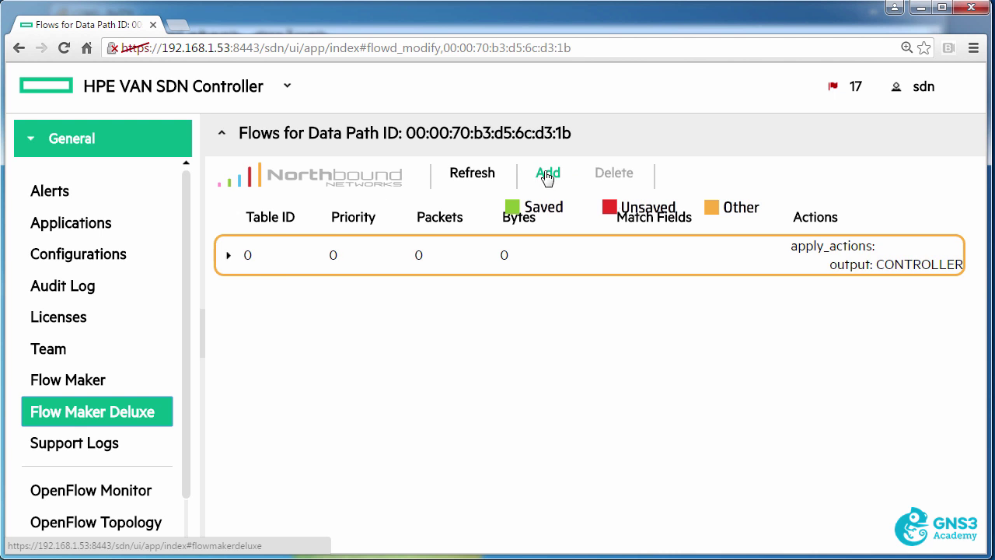
Reopen the Zodiac-FX data path summary and highlight its '# Tables: 10' entry
left_click(90, 491)
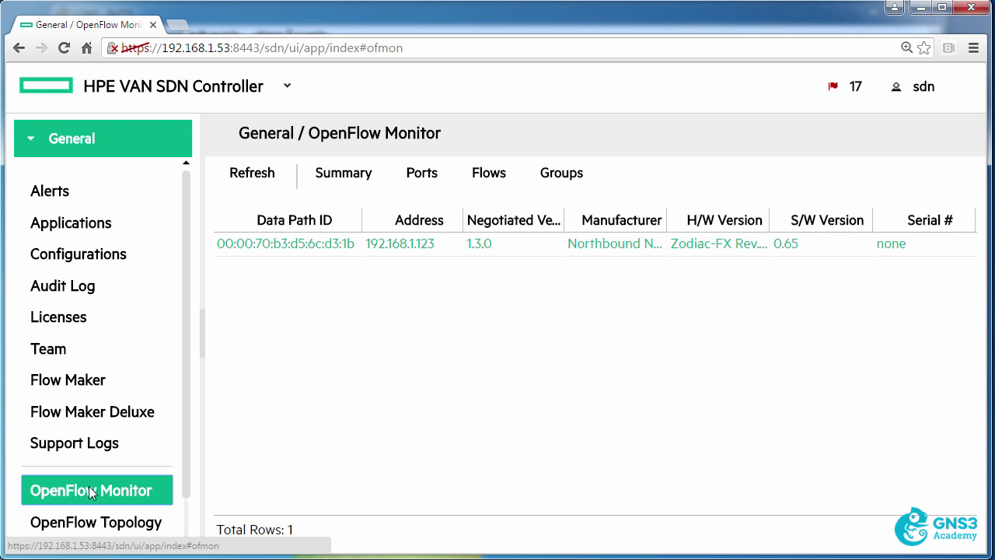
left_click(332, 185)
left_click_drag(739, 321, 594, 319)
left_click_drag(738, 320, 604, 320)
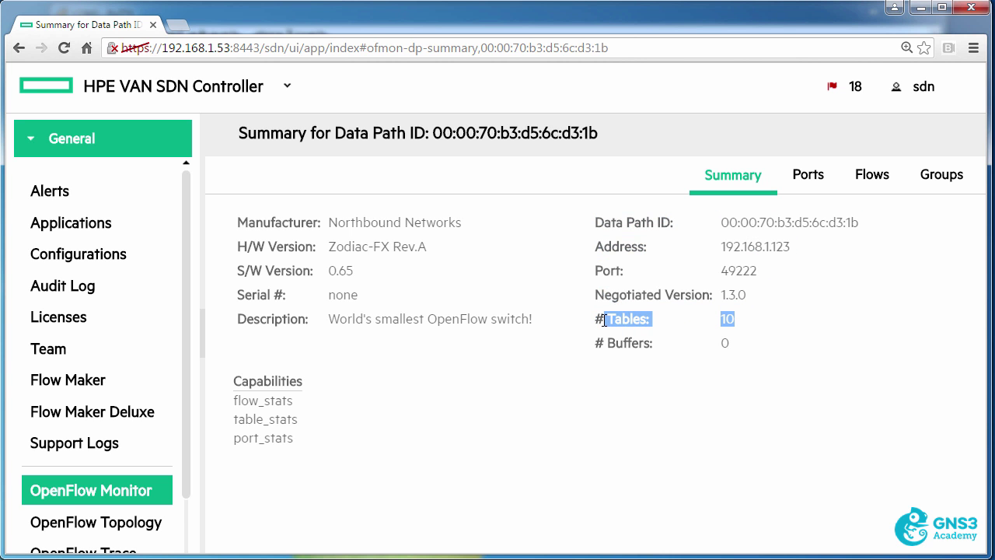
left_click(797, 327)
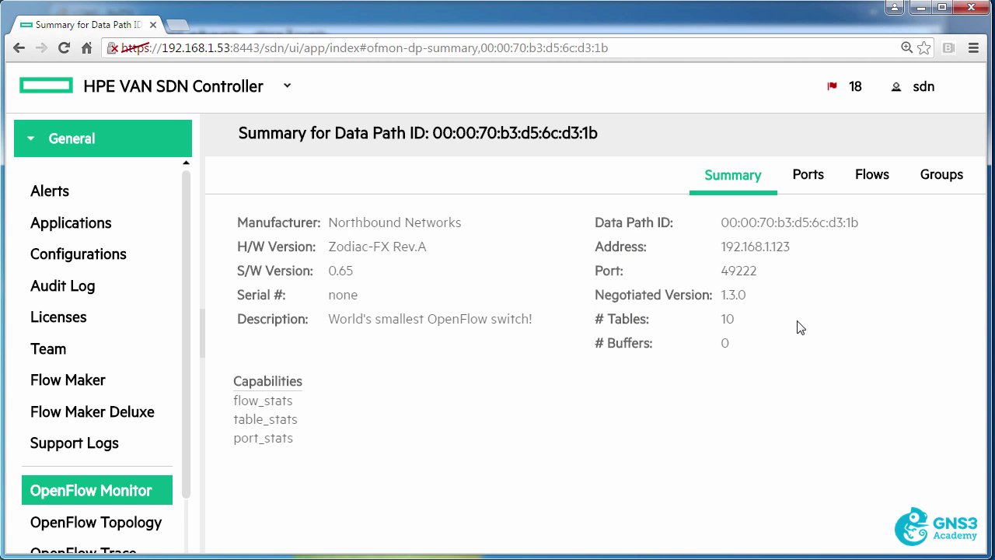
left_click(855, 184)
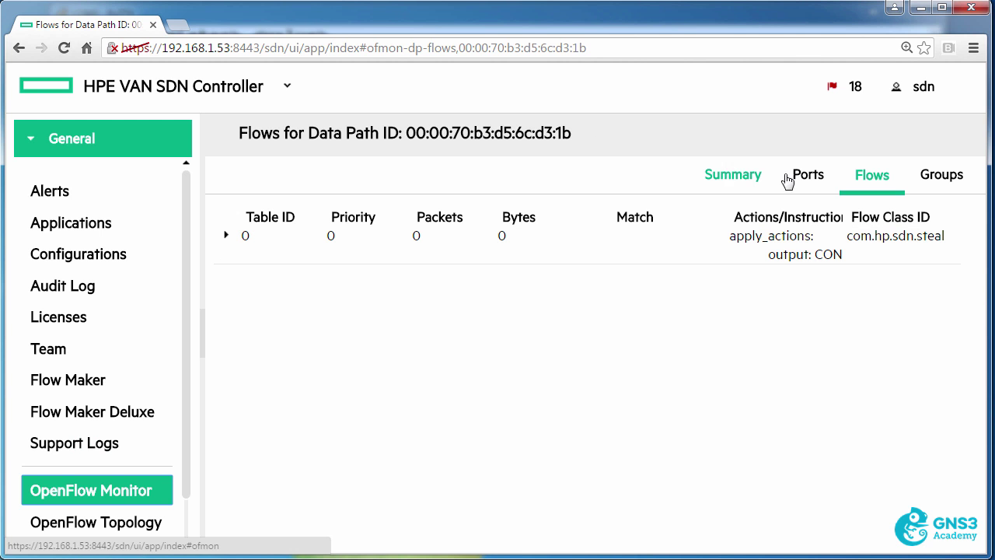
left_click(724, 175)
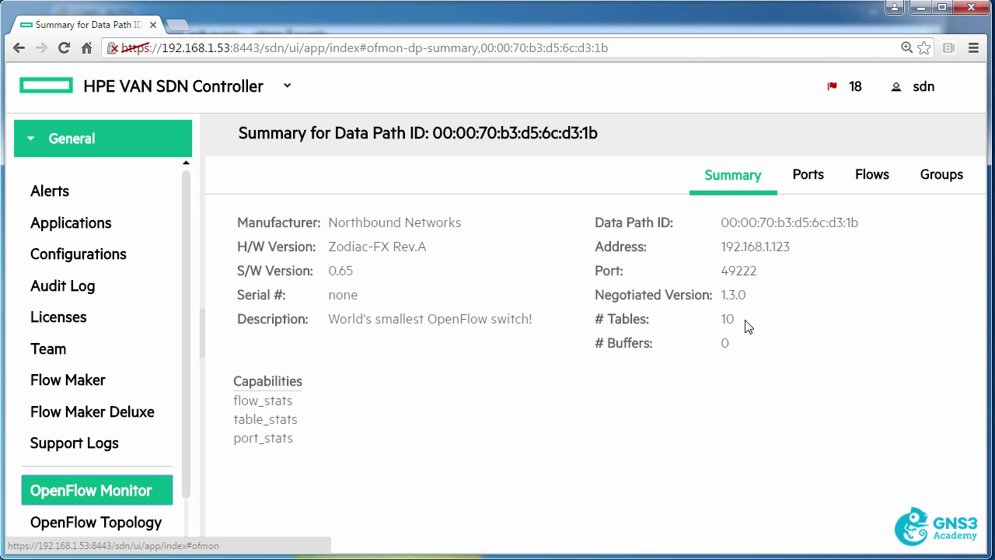
left_click_drag(744, 325, 606, 326)
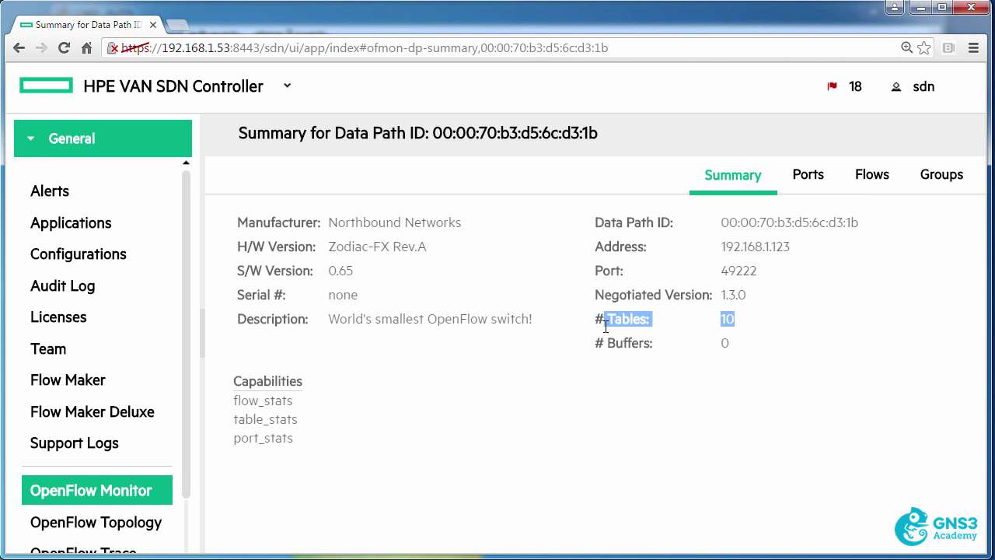
Start a new Zodiac FX flow in Flow Maker Deluxe with Table ID 0 and In Port 1
left_click(126, 420)
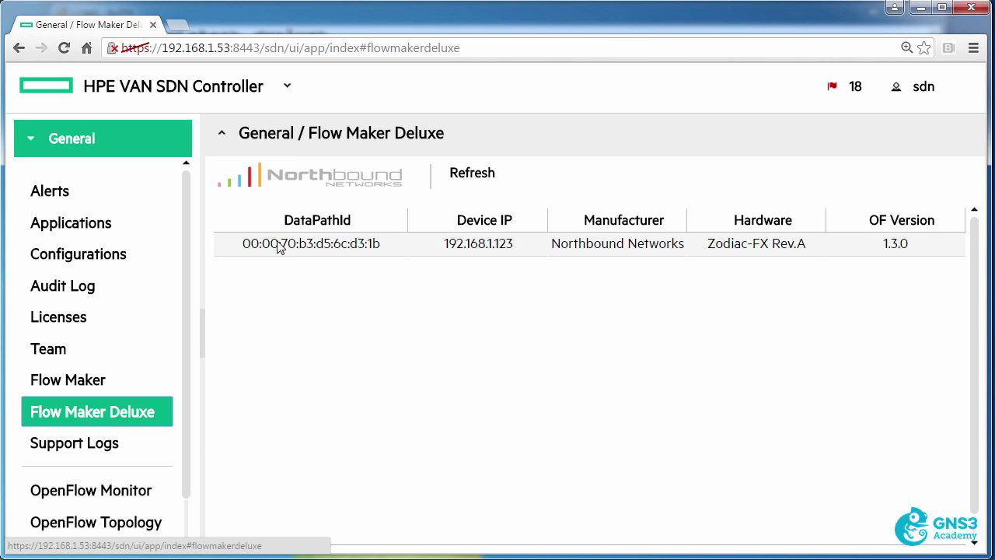
left_click(316, 247)
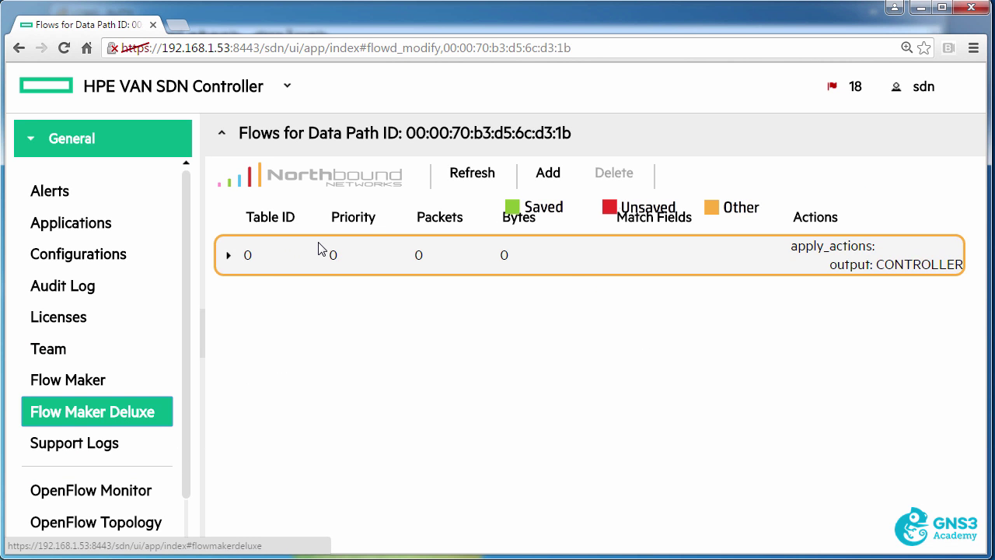
left_click(541, 172)
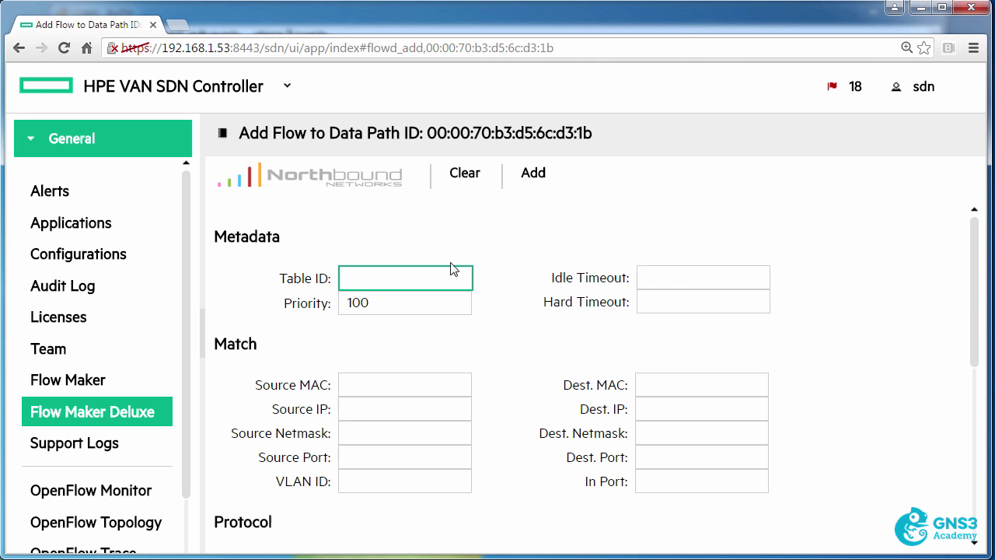
type("0")
left_click(668, 478)
type("1")
Set the instructions to Apply Actions, tick Save Flow, and add the priority-100 flow
scroll(668, 478, "down", 3)
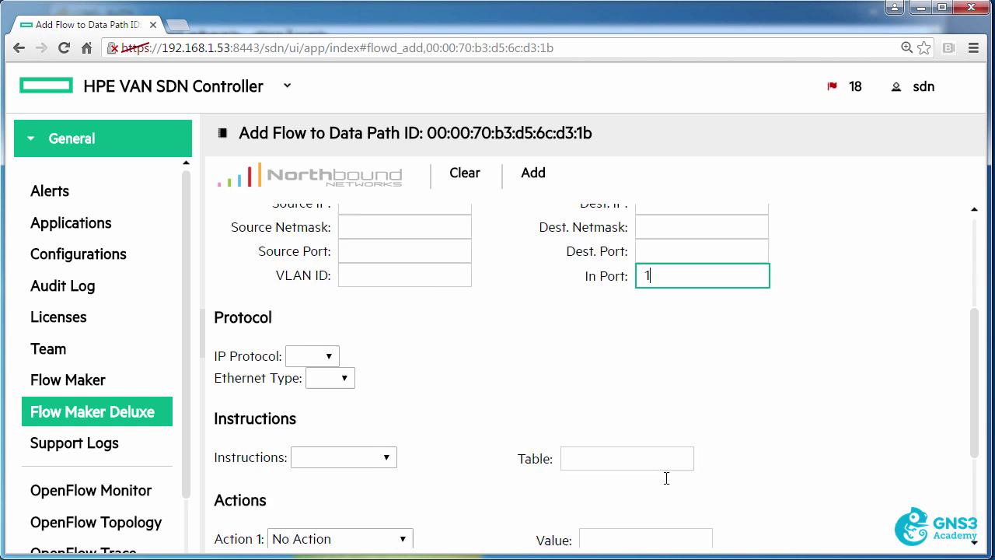
left_click(327, 429)
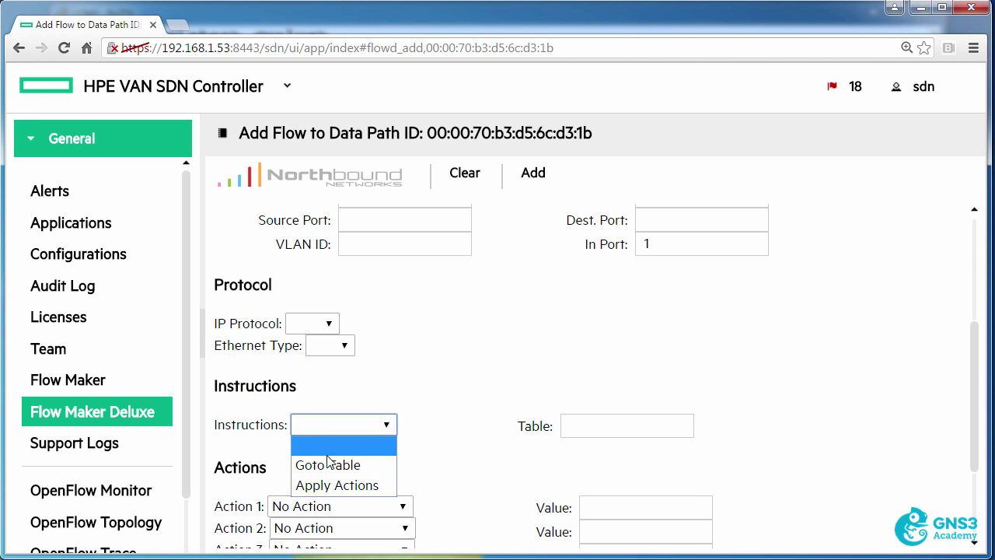
left_click(334, 479)
scroll(355, 438, "down", 2)
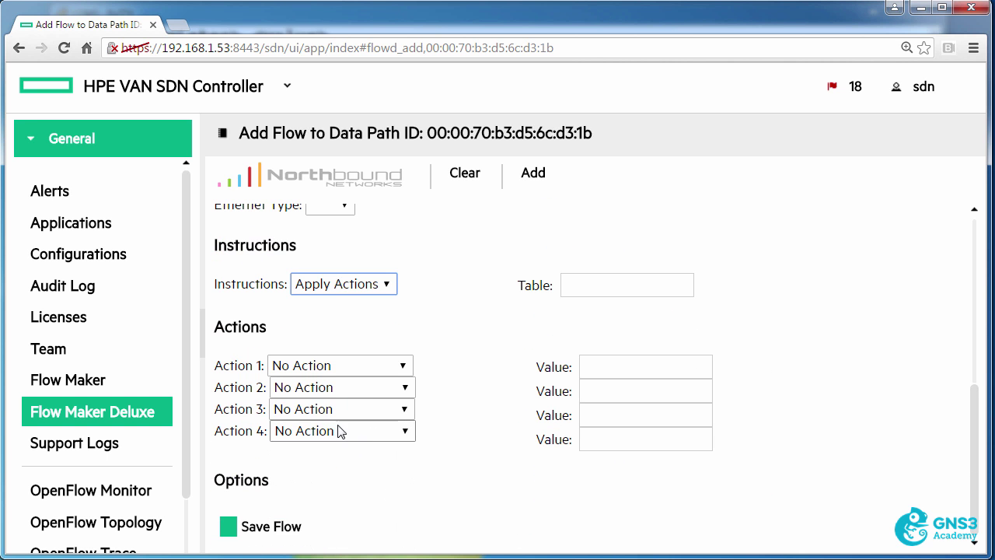
left_click(230, 527)
left_click(543, 178)
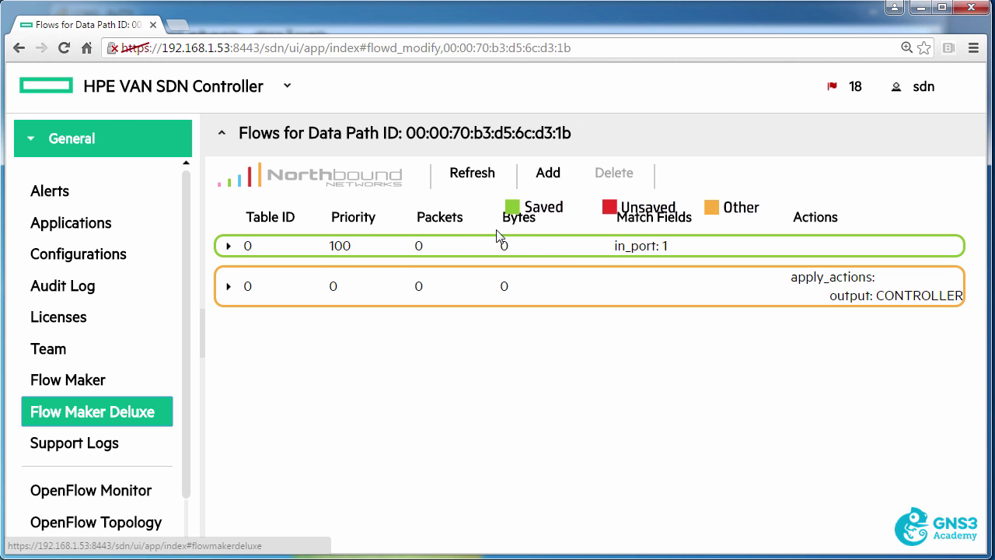
left_click(287, 86)
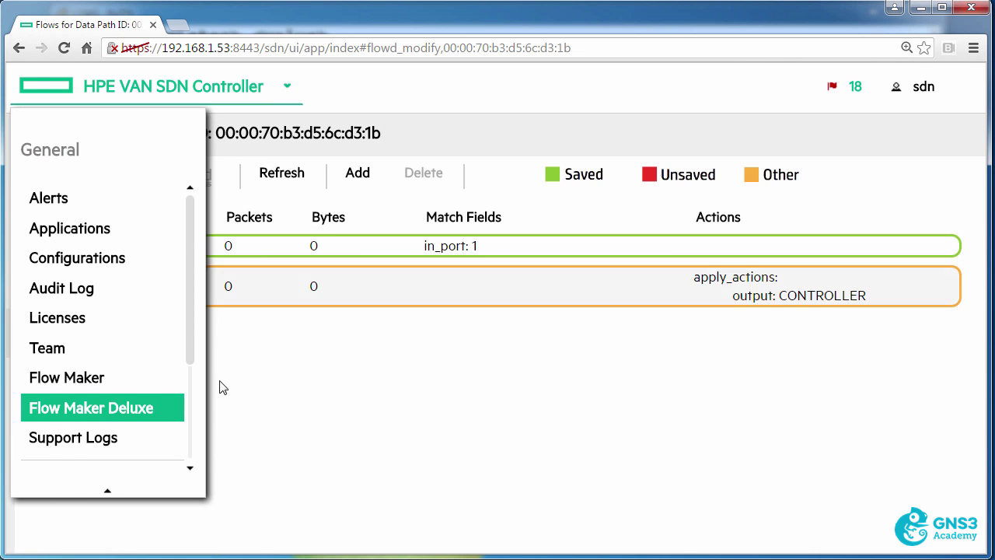
left_click(107, 491)
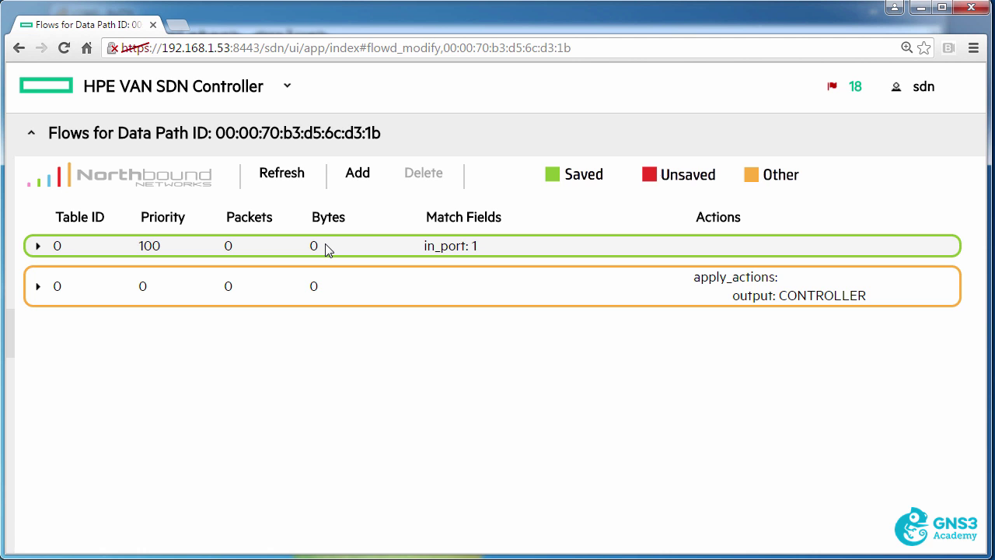
Rerun 'show flows' in PuTTY and highlight Flow 2: in port 1, priority 100, DROP
key("alt+Tab")
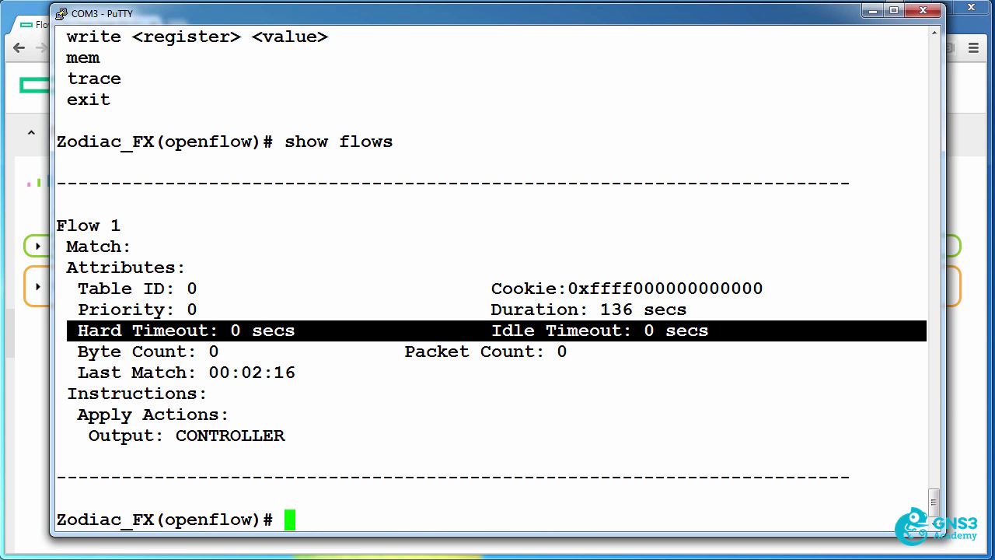
left_click_drag(63, 214, 472, 466)
key("Up")
key("Return")
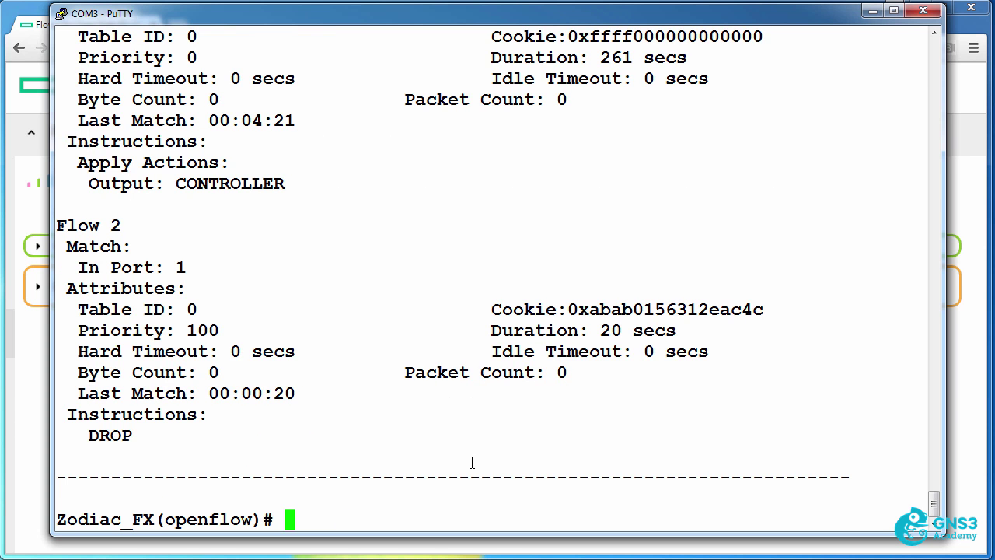
scroll(472, 463, "up", 4)
left_click_drag(166, 222, 56, 206)
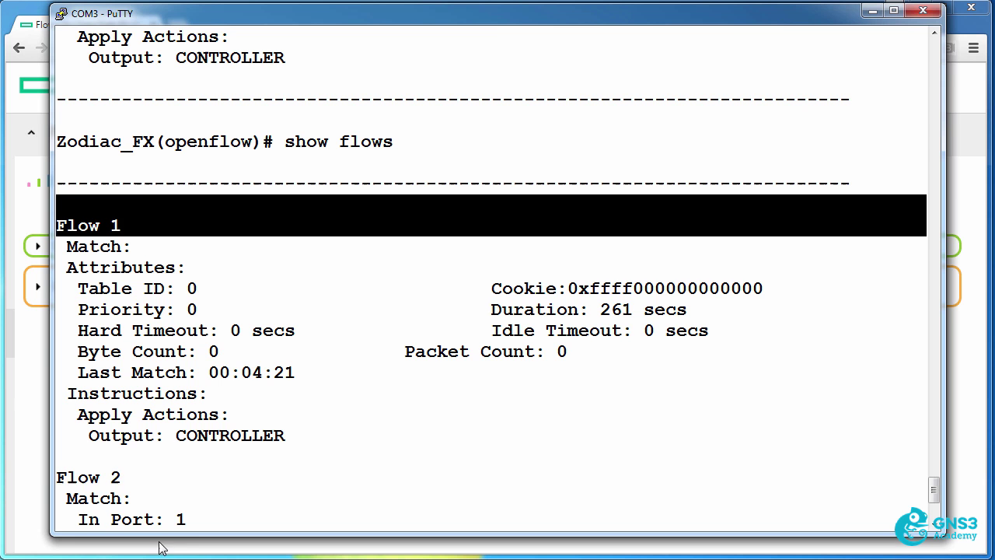
triple_click(134, 476)
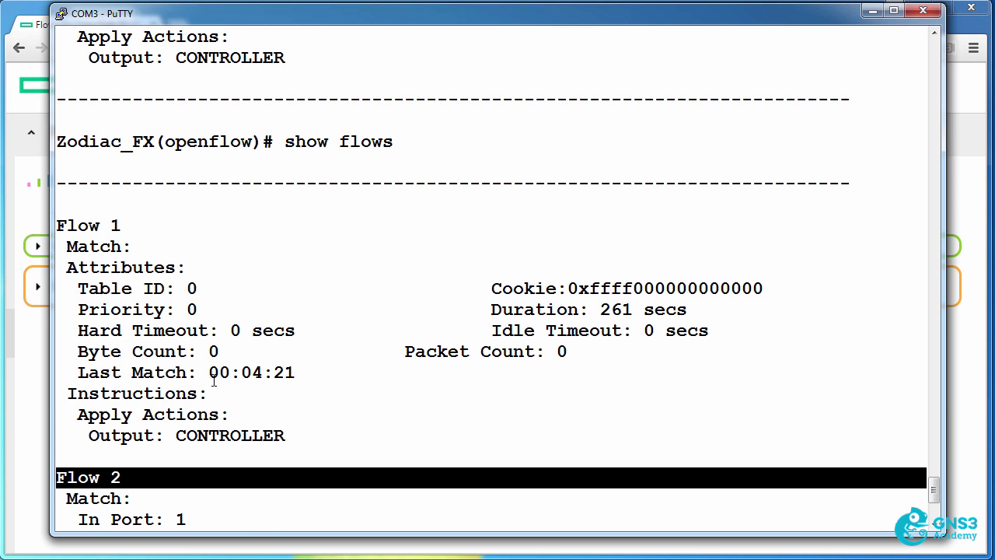
scroll(146, 316, "down", 4)
left_click_drag(70, 393, 231, 447)
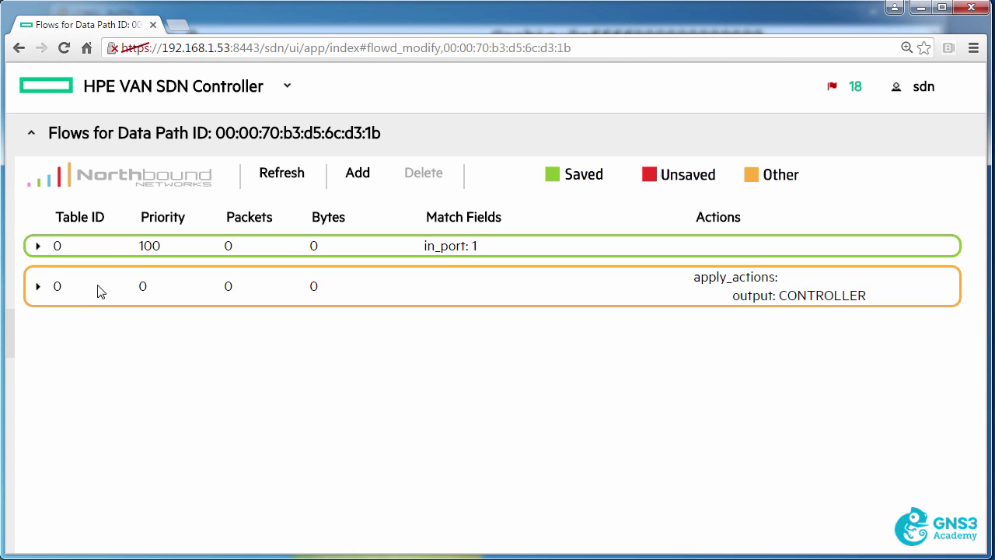
Back in the controller, select the default CONTROLLER flow among the switch's two flows
left_click(9, 342)
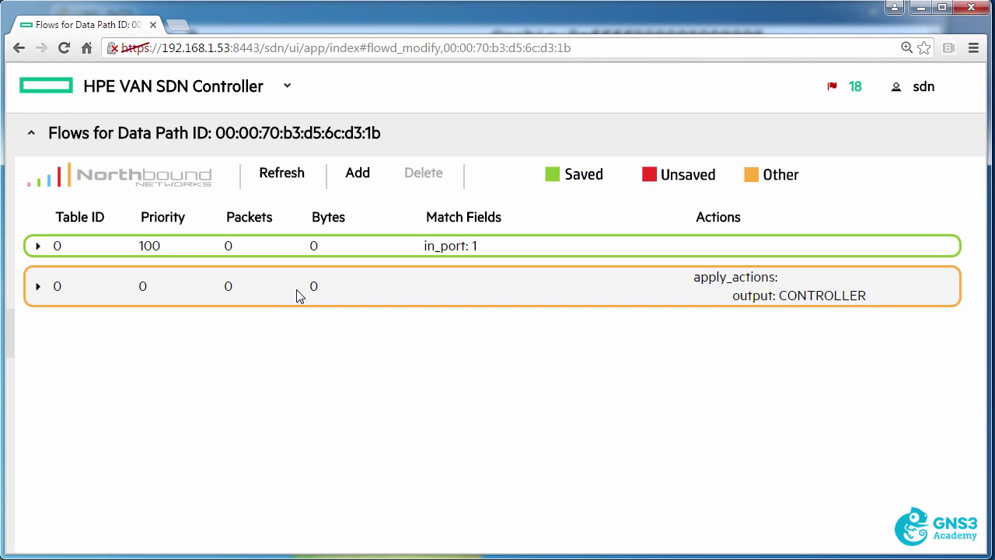
left_click(298, 296)
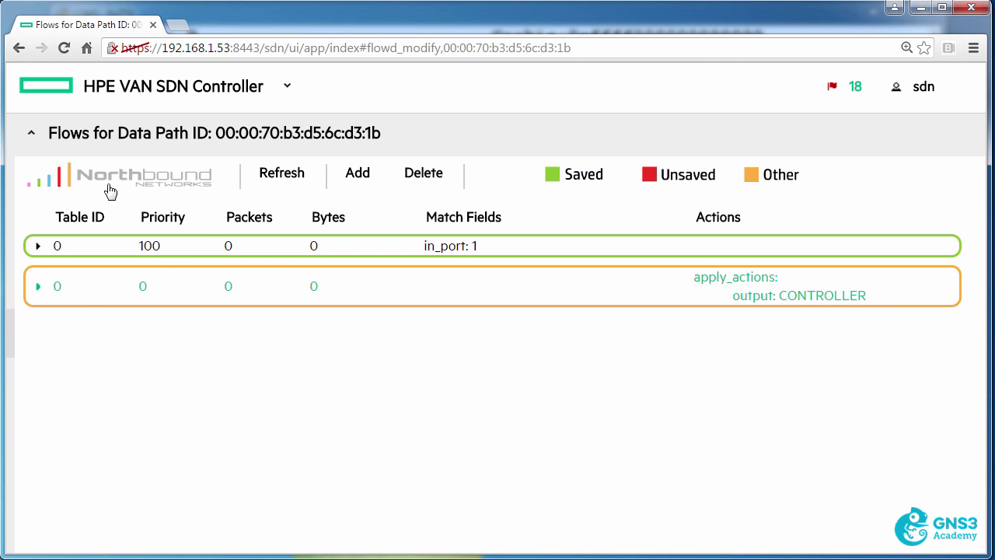
left_click(171, 92)
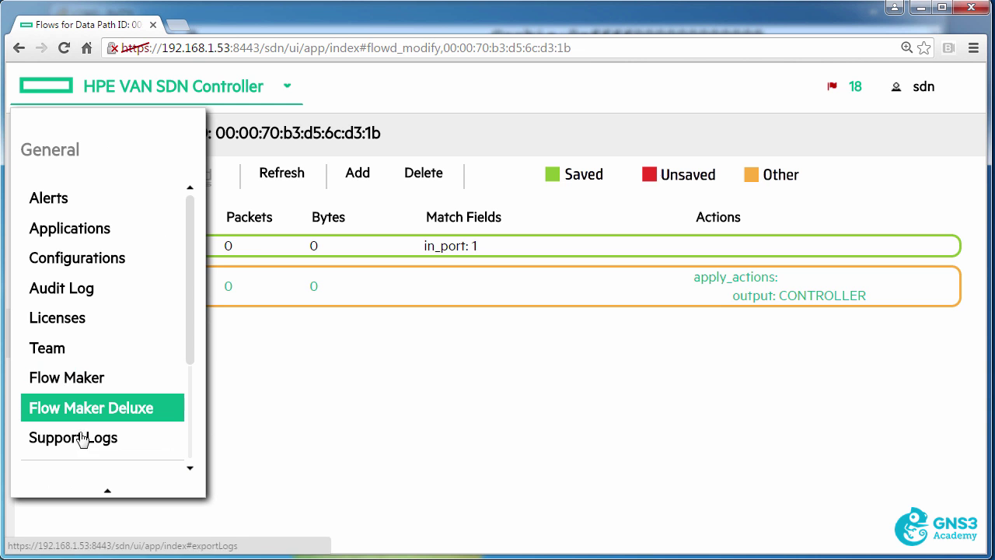
Show the Zodiac-FX flows in OpenFlow Monitor, with the priority-100 in_port 1 flow beside CONTROLLER
left_click(101, 381)
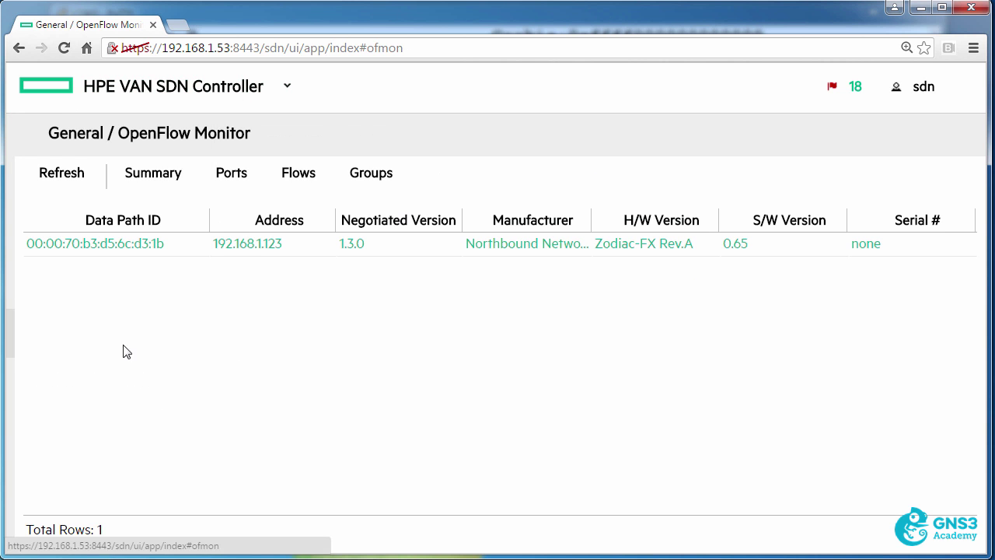
left_click(299, 174)
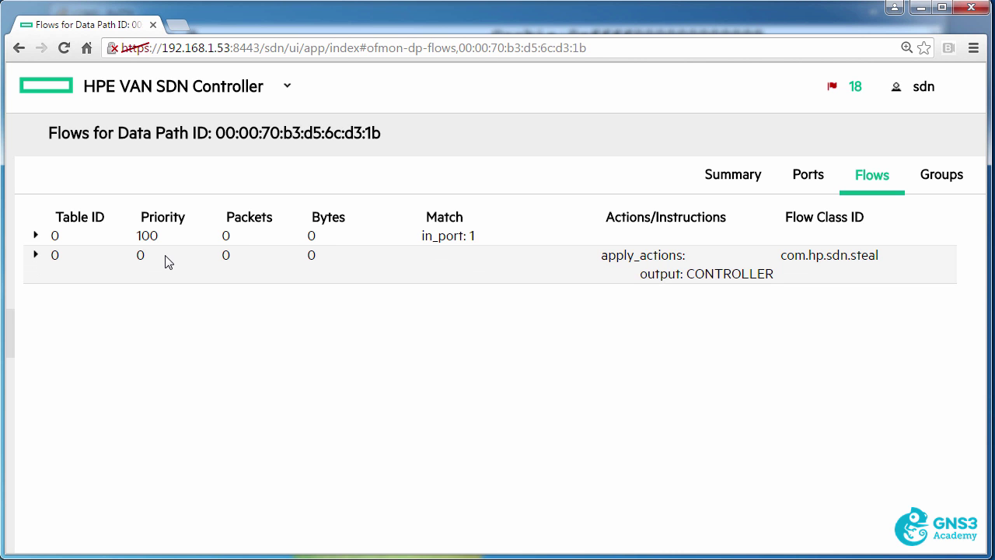
Open the Zodiac FX data path's flow list in Flow Maker Deluxe
left_click(161, 98)
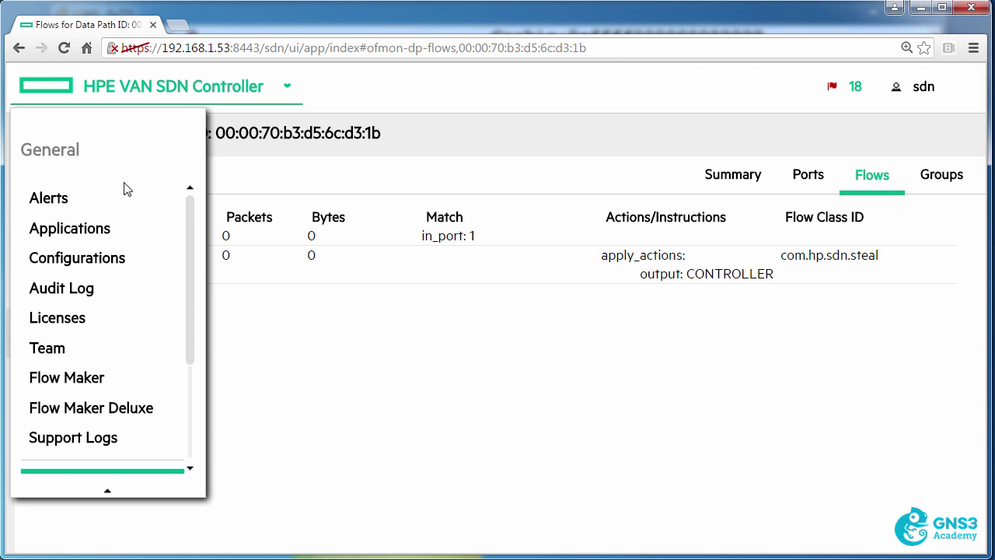
left_click(68, 416)
left_click(151, 251)
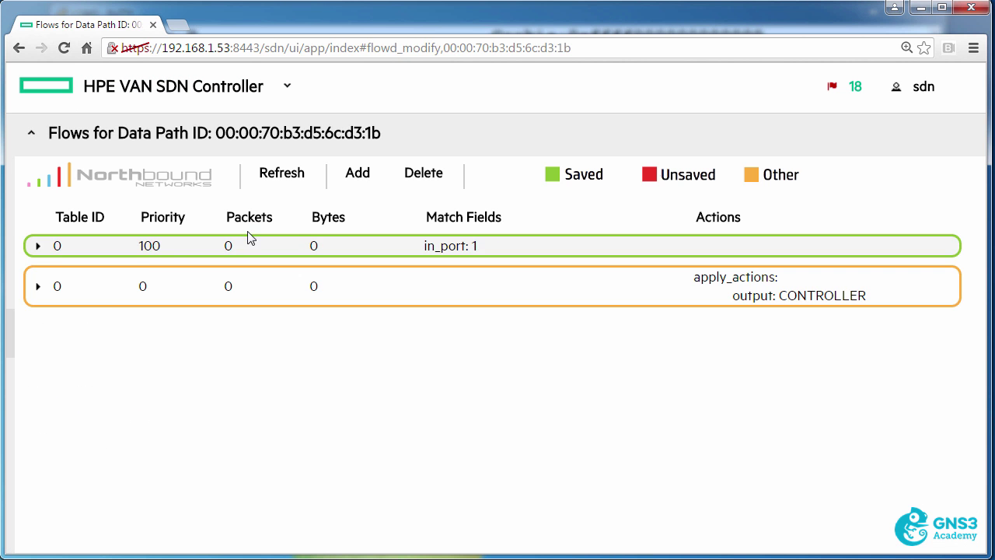
Add a saved table-0, priority-200 flow matching in_port 1 that applies actions
left_click(359, 181)
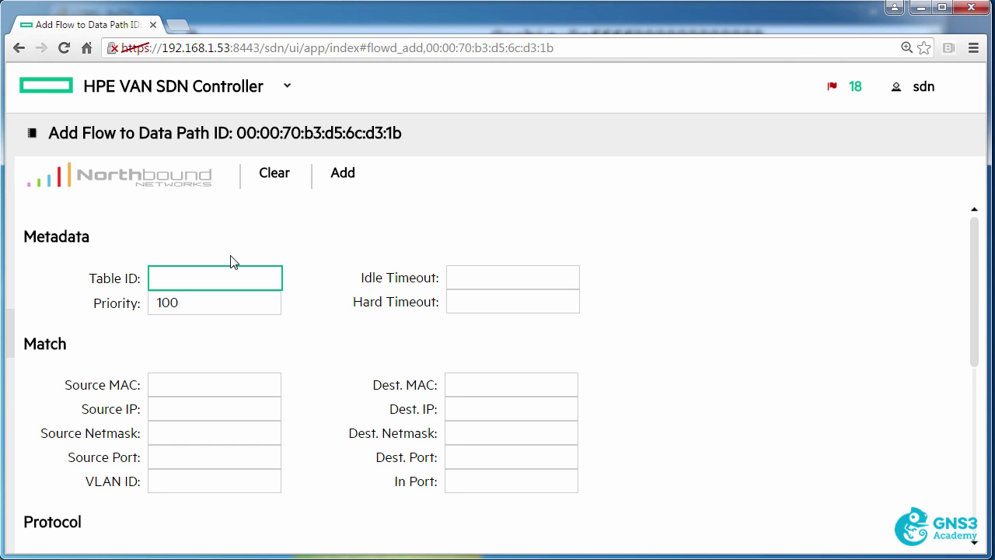
type("0")
left_click(160, 301)
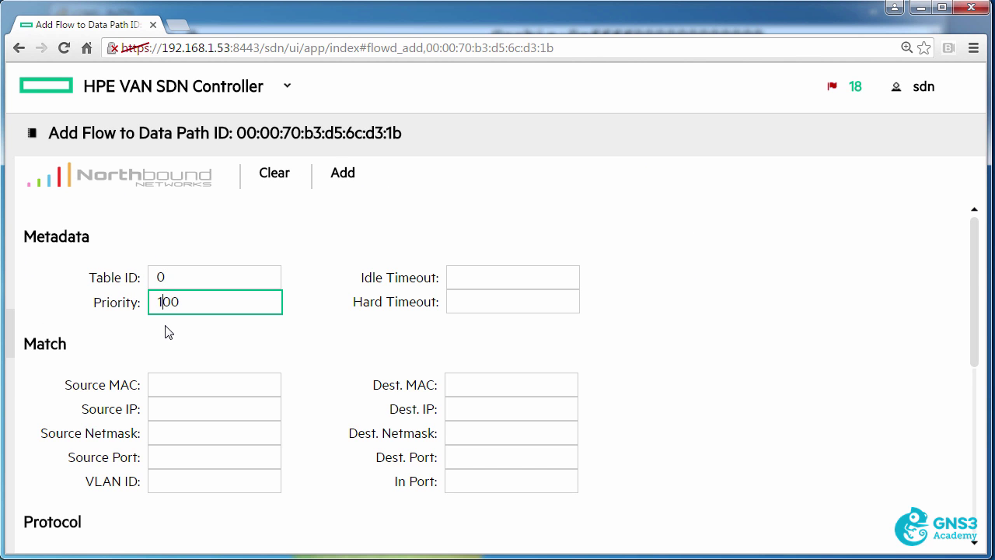
key("BackSpace")
type("2")
left_click(500, 481)
type("1")
scroll(482, 490, "down", 5)
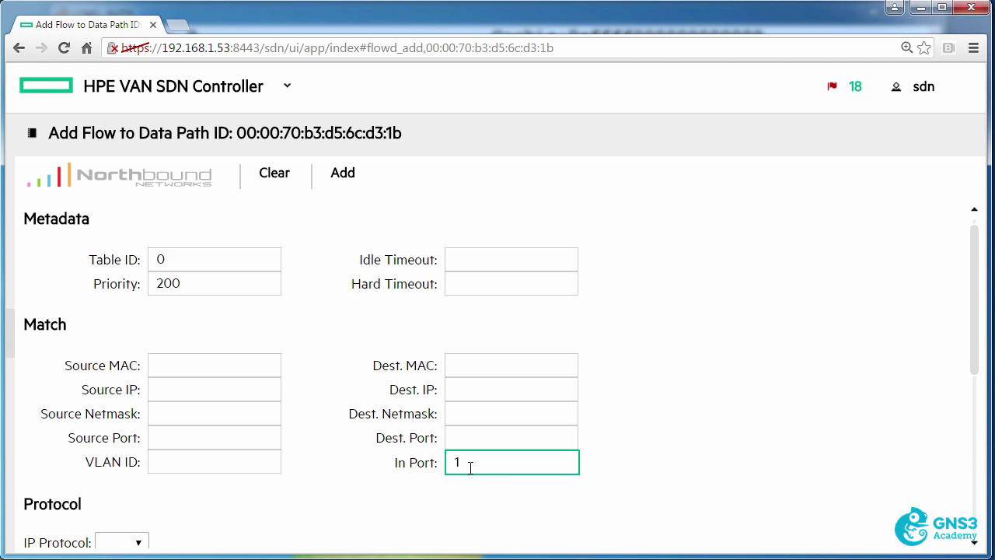
left_click(153, 283)
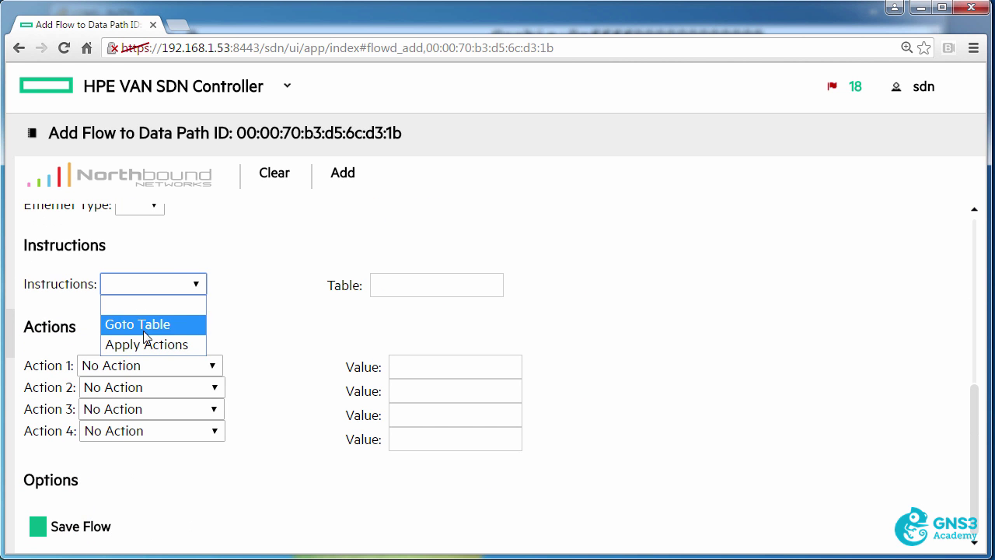
left_click(155, 345)
left_click(47, 528)
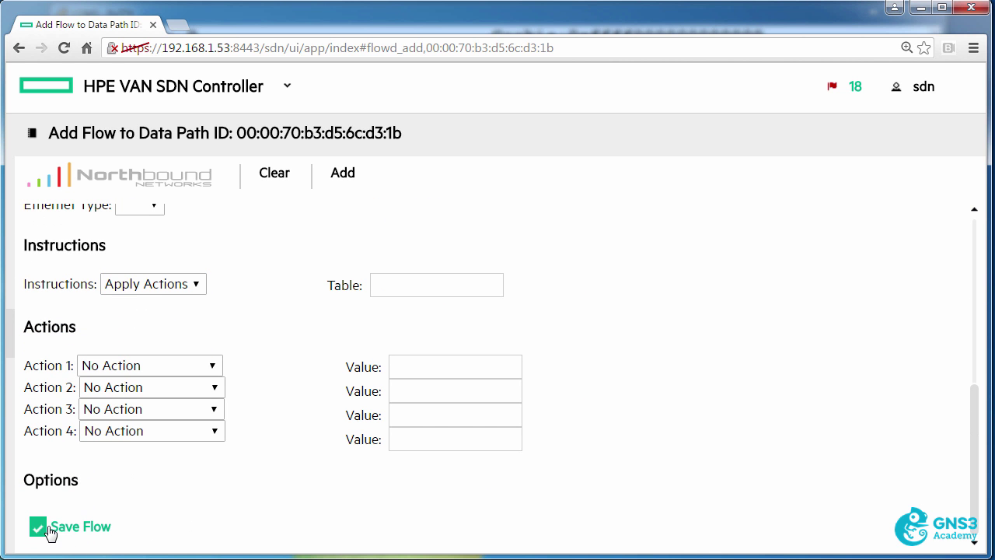
left_click(338, 175)
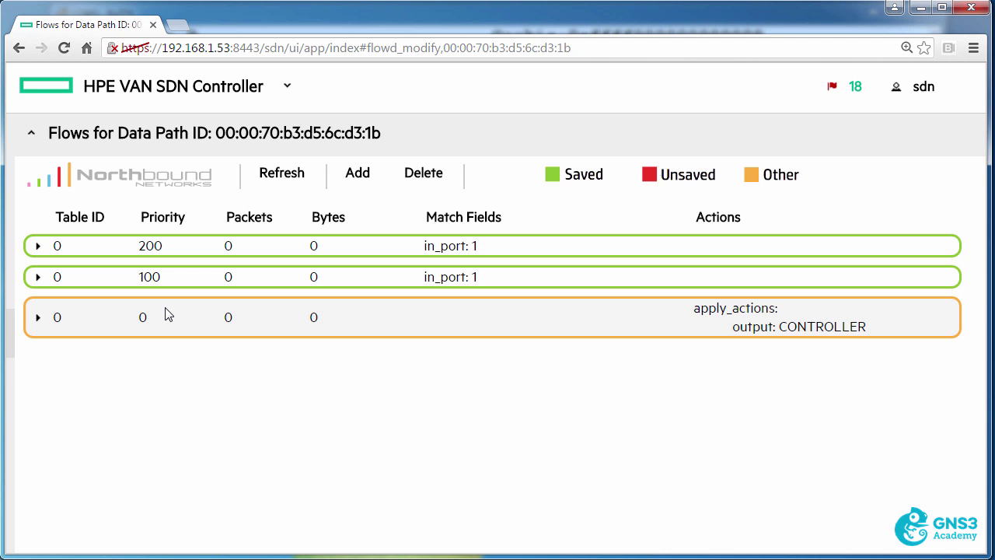
Add a saved table ID 1 flow matching In Port 1 with Apply Actions instructions
left_click(350, 175)
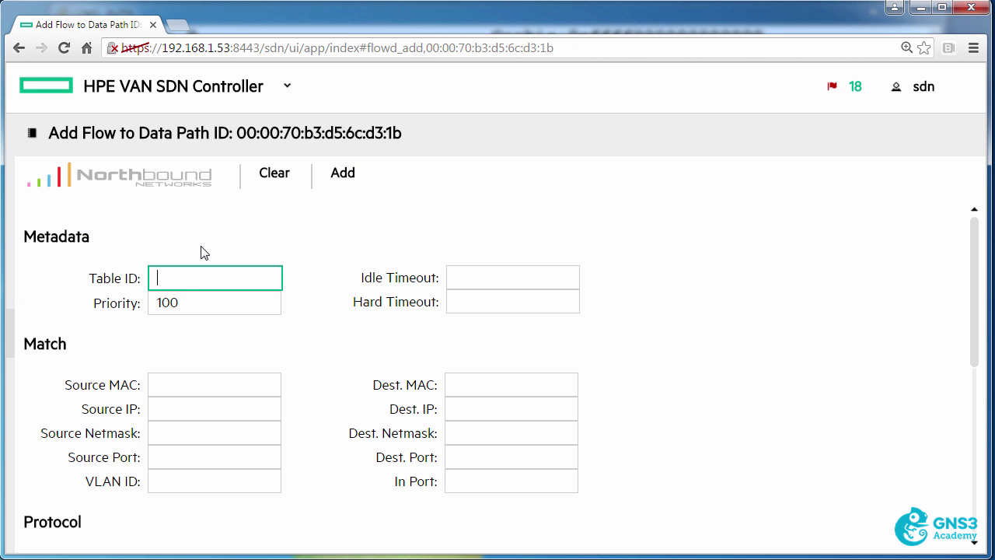
type("1")
left_click(499, 487)
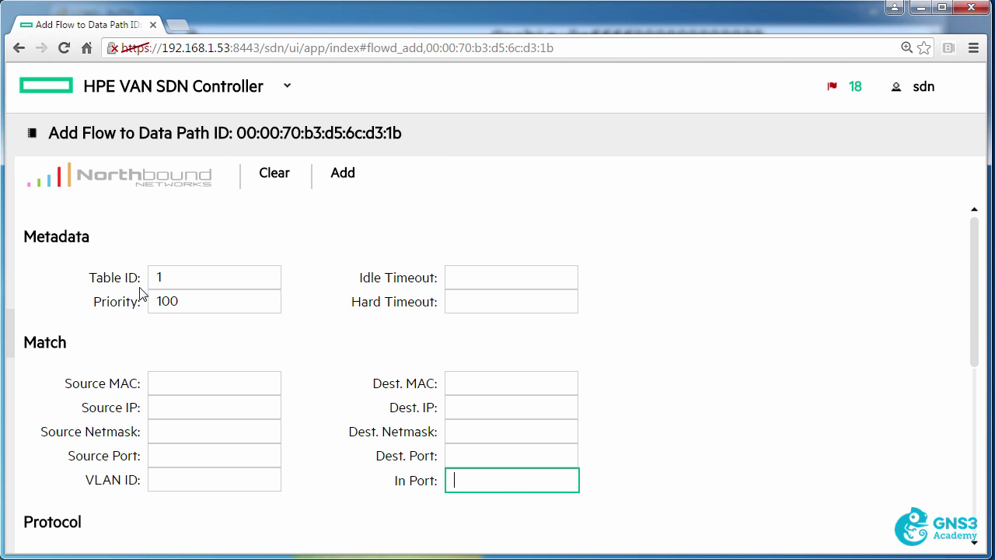
left_click_drag(186, 280, 94, 284)
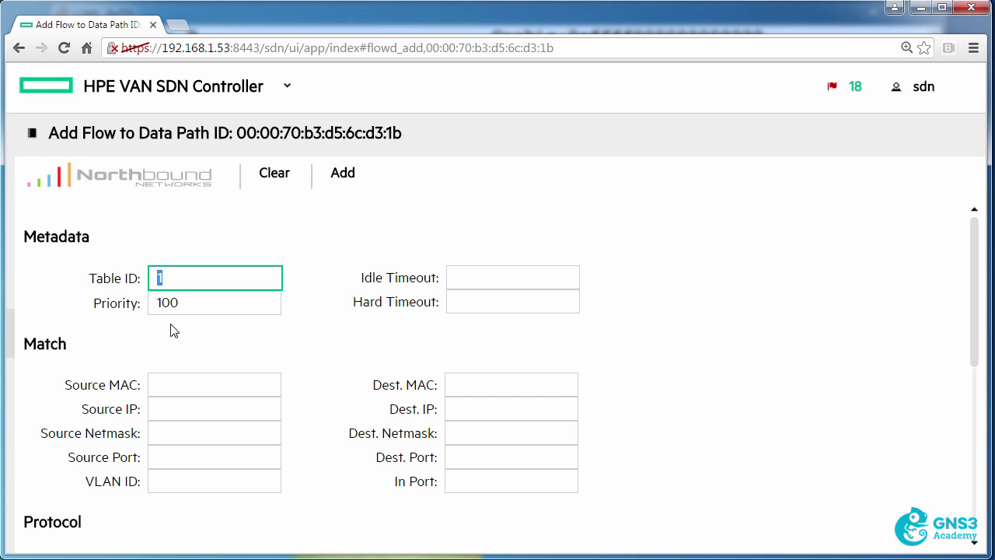
left_click(182, 344)
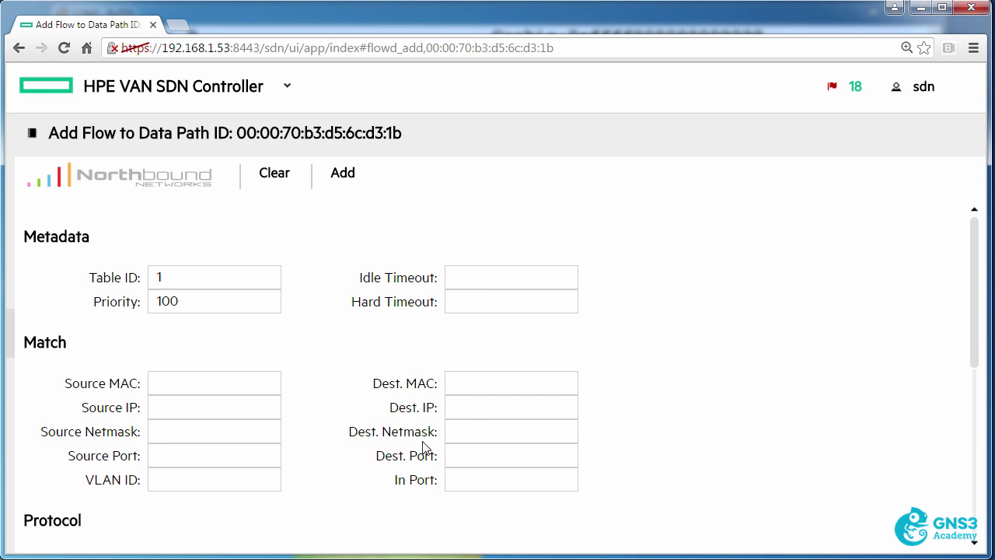
left_click(463, 483)
scroll(462, 483, "down", 3)
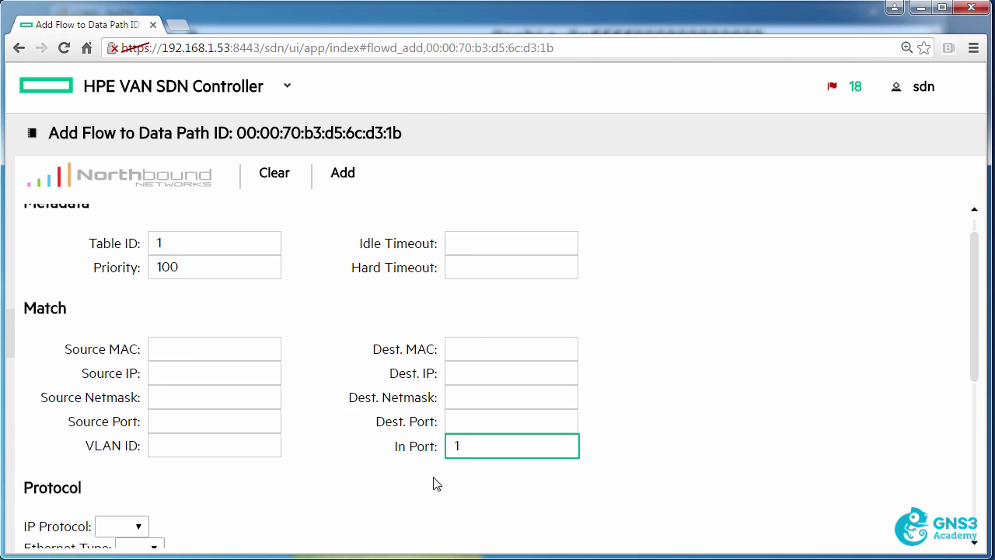
left_click(156, 480)
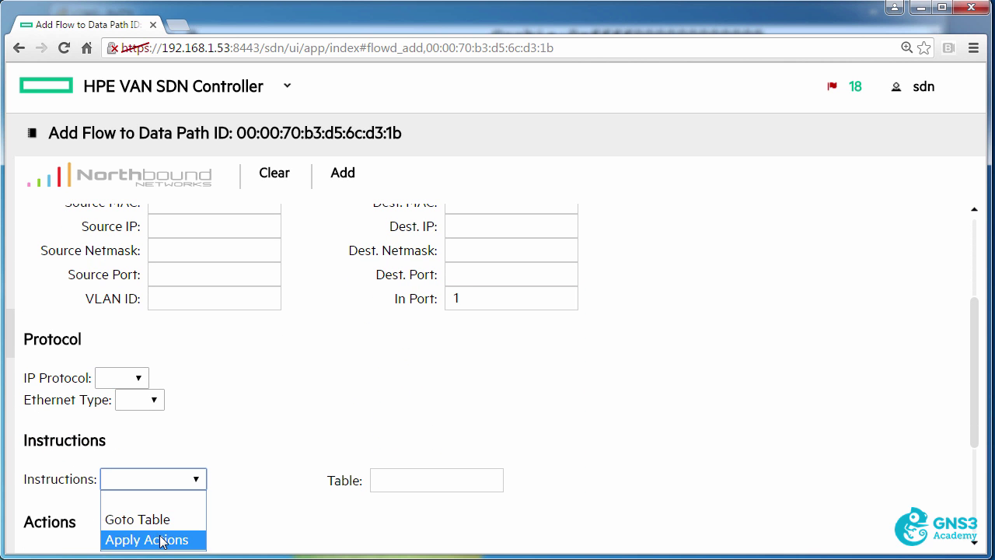
left_click(160, 540)
scroll(118, 470, "down", 3)
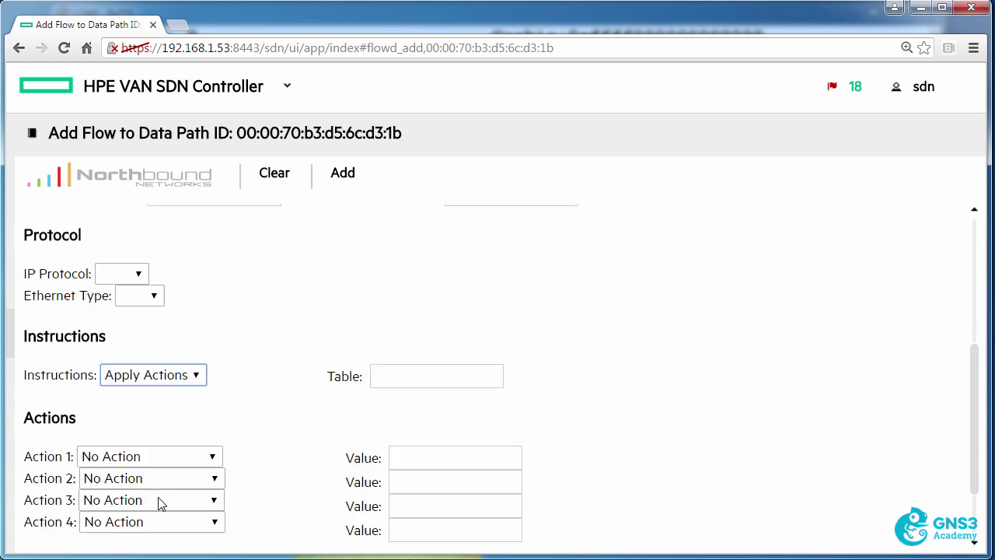
left_click(37, 526)
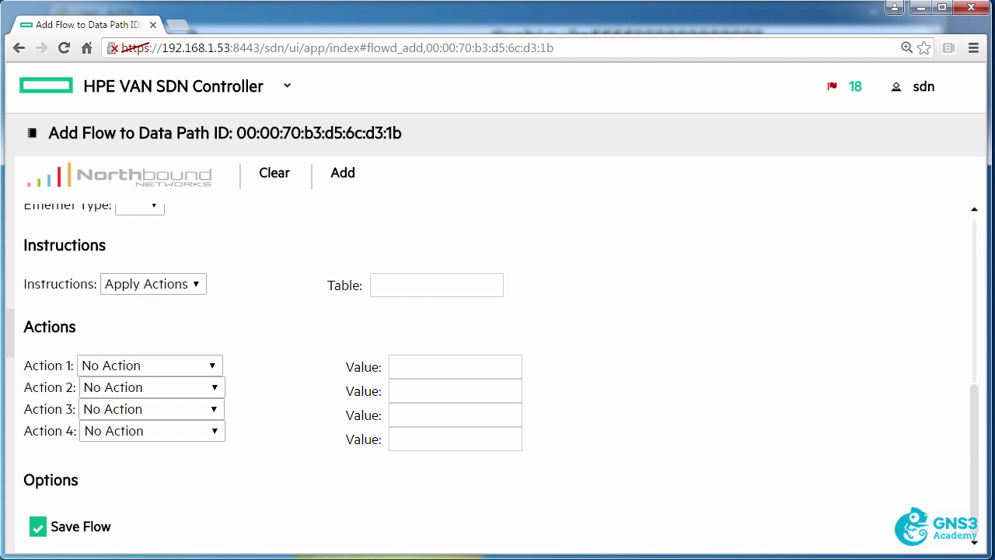
left_click(342, 172)
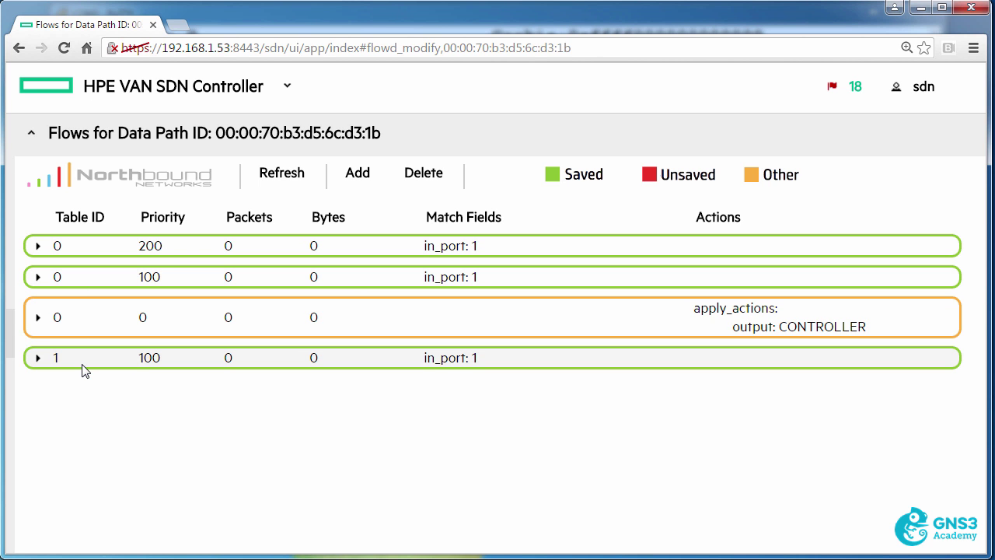
Add a table ID 9 flow matching In Port 1 with Apply Actions instructions
left_click(358, 172)
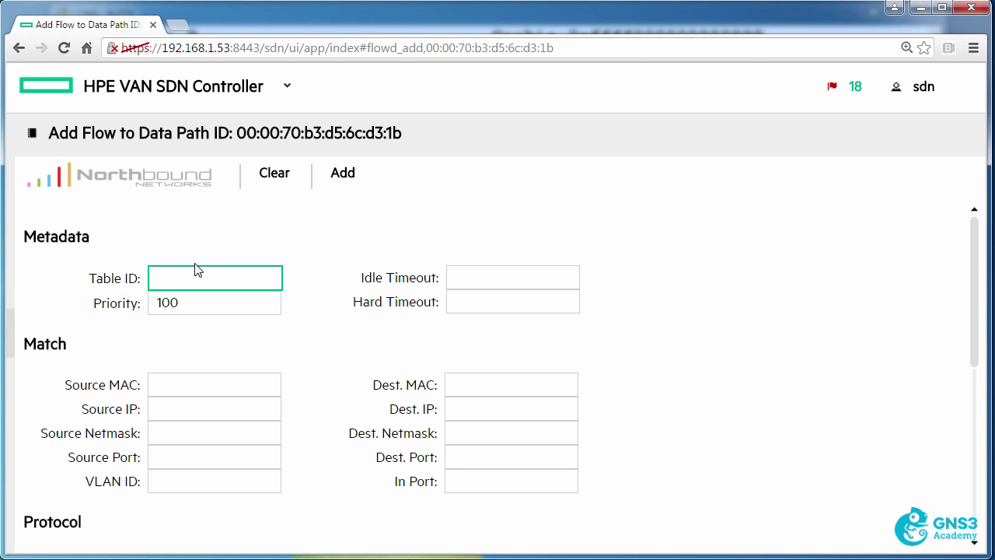
type("9")
left_click(477, 479)
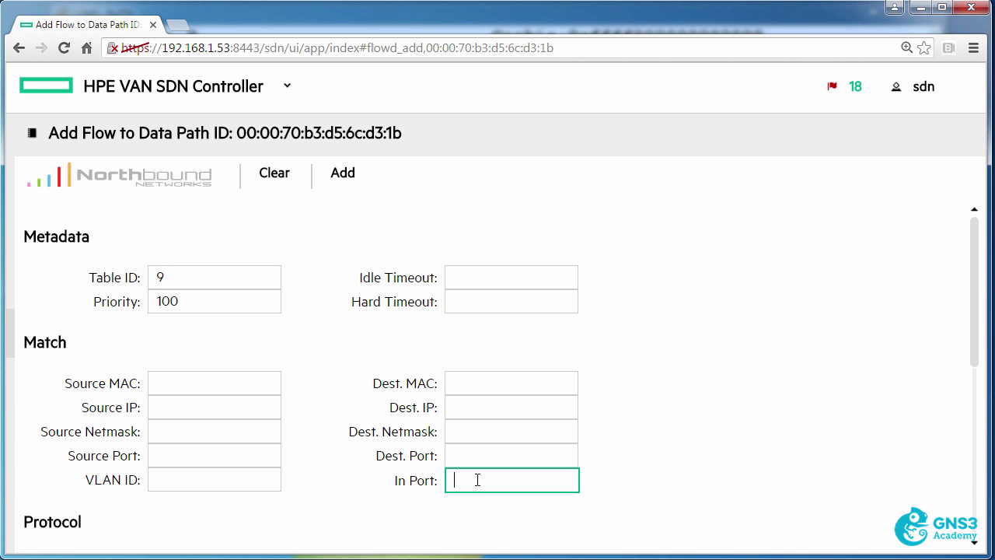
type("1")
scroll(471, 482, "down", 5)
left_click(128, 479)
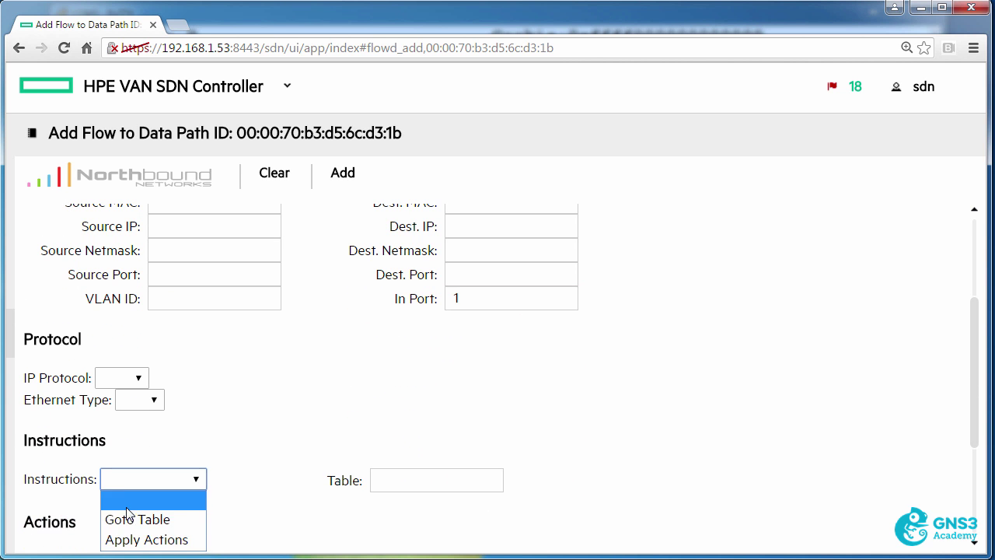
left_click(141, 539)
scroll(116, 497, "down", 3)
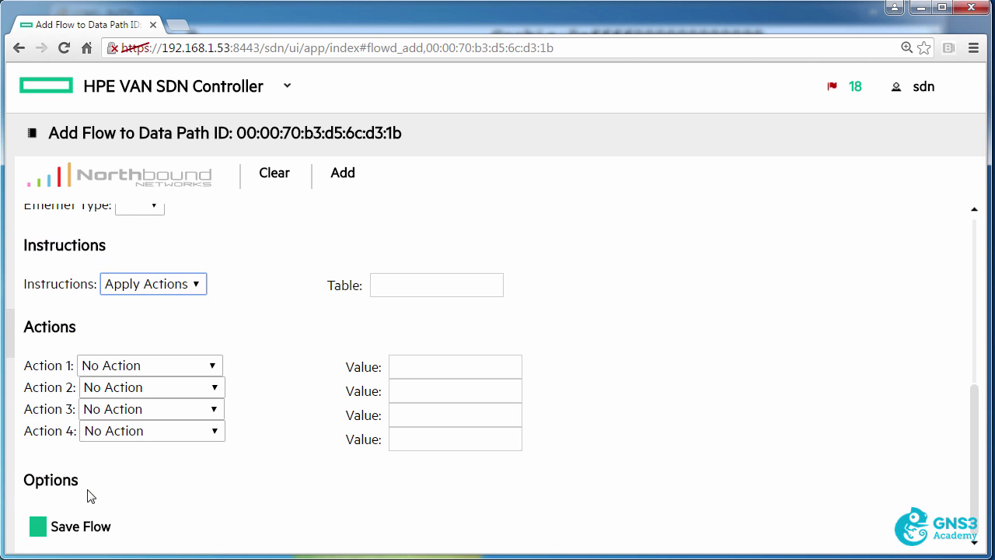
left_click(343, 174)
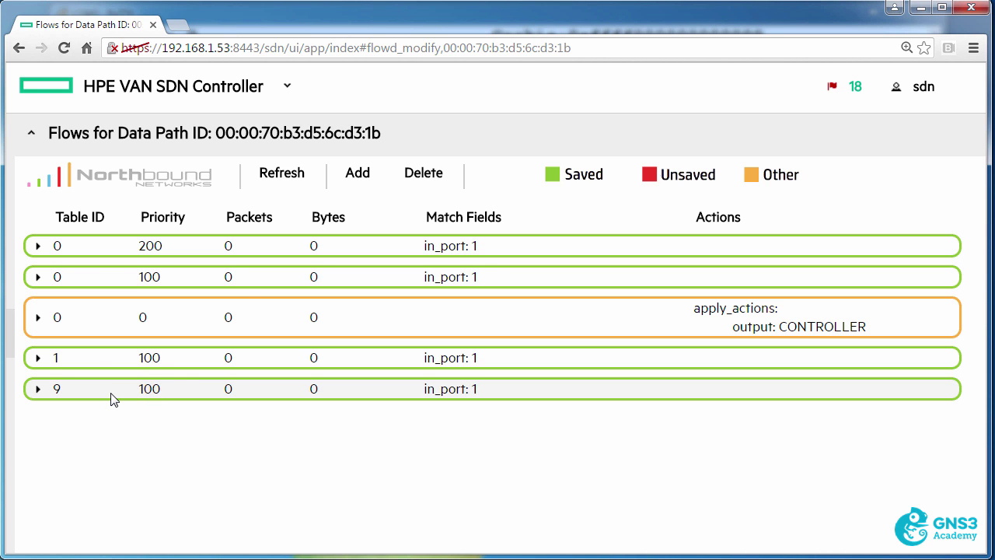
Fill a new flow form with table ID 10, In Port 1 and Apply Actions
left_click(357, 173)
type("1")
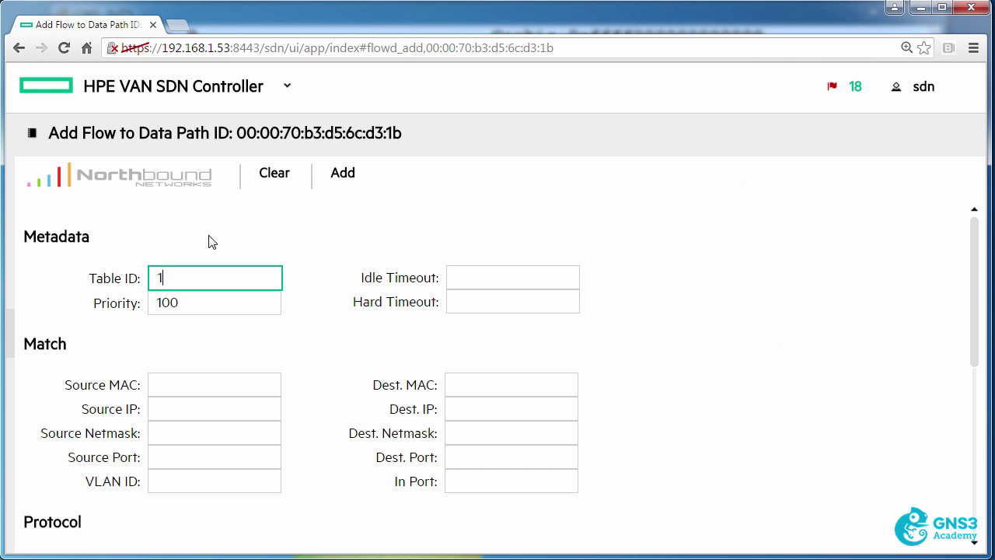
type("0")
scroll(213, 257, "down", 2)
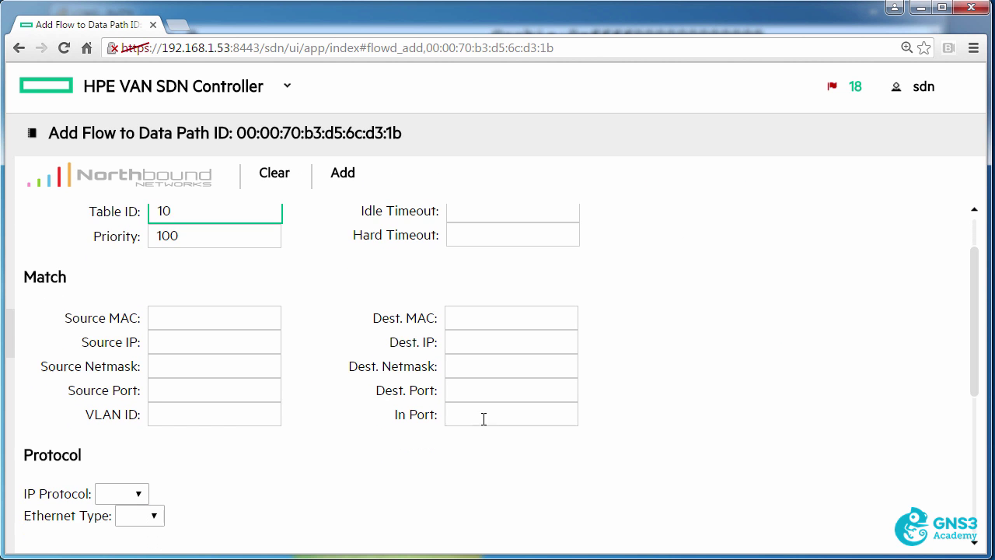
left_click(485, 409)
type("1")
scroll(147, 509, "down", 1)
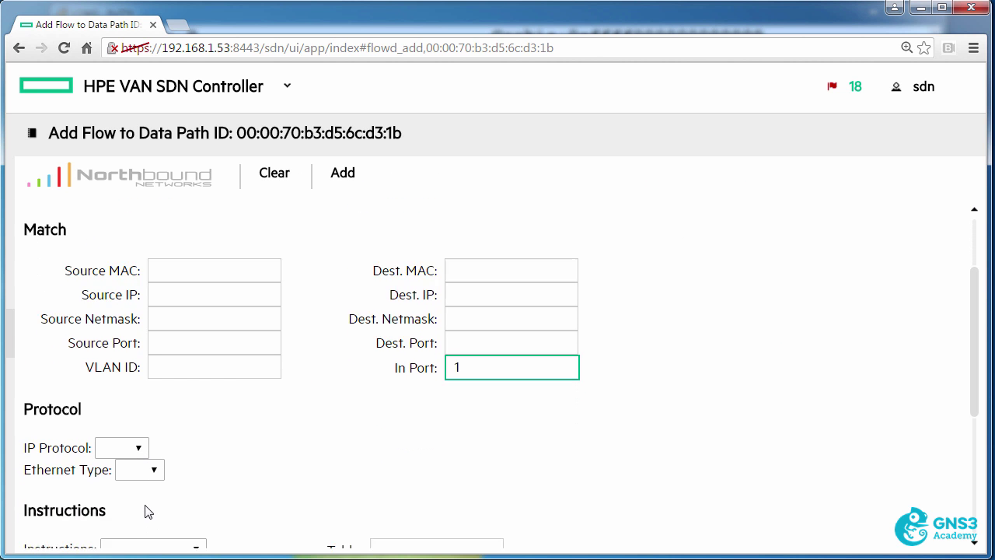
scroll(147, 511, "down", 3)
left_click(143, 355)
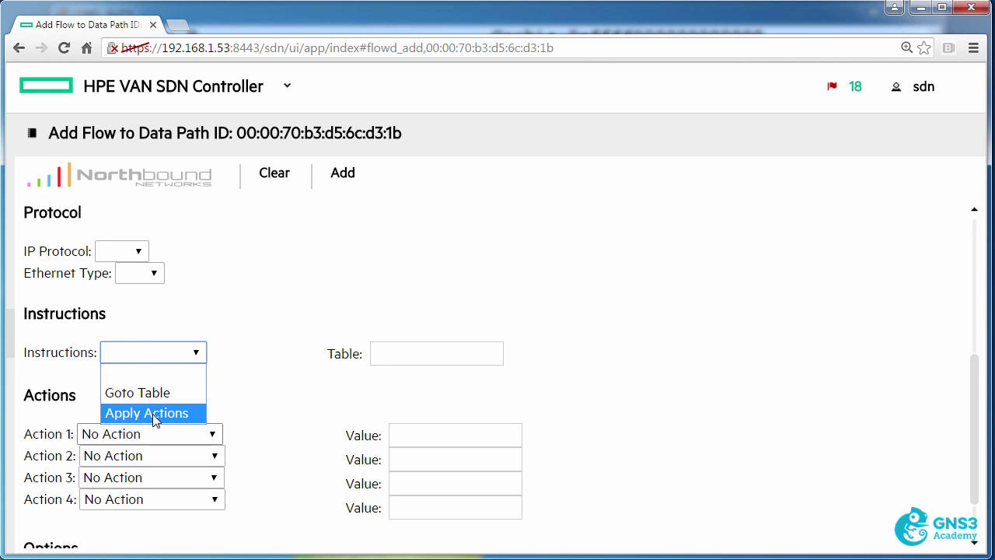
left_click(153, 414)
Submit the saved table-10 flow and dismiss the resulting 400 Bad Request error
scroll(140, 442, "down", 2)
left_click(67, 526)
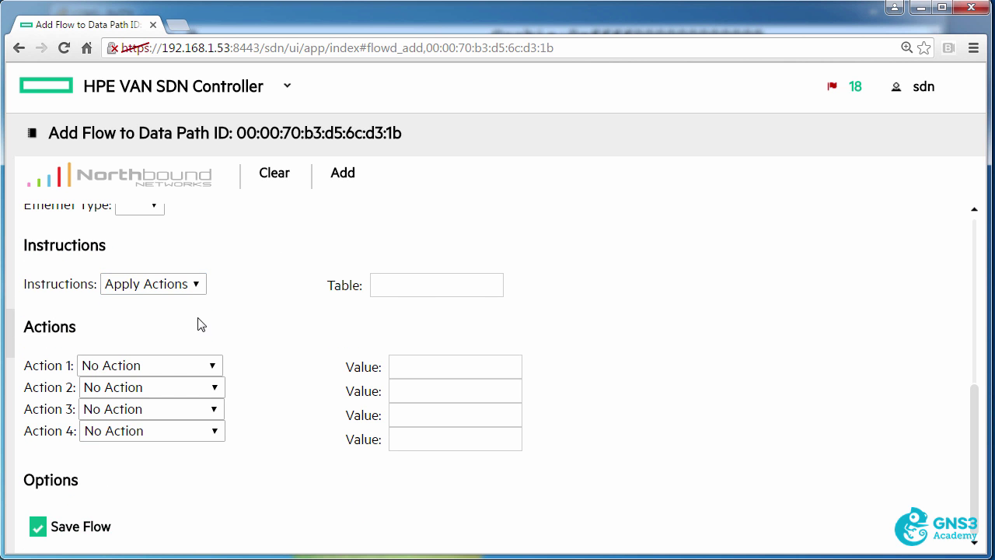
left_click(338, 181)
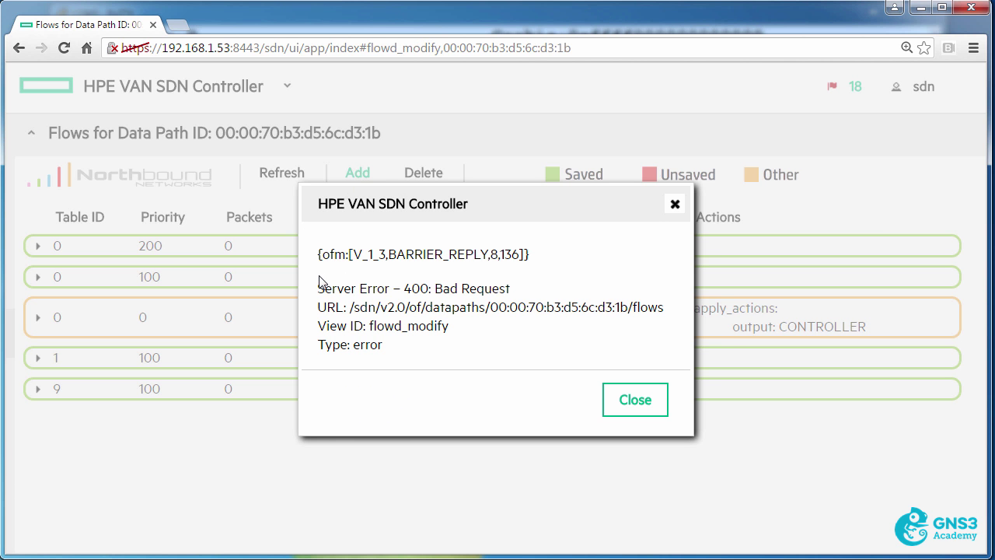
left_click_drag(318, 281, 494, 355)
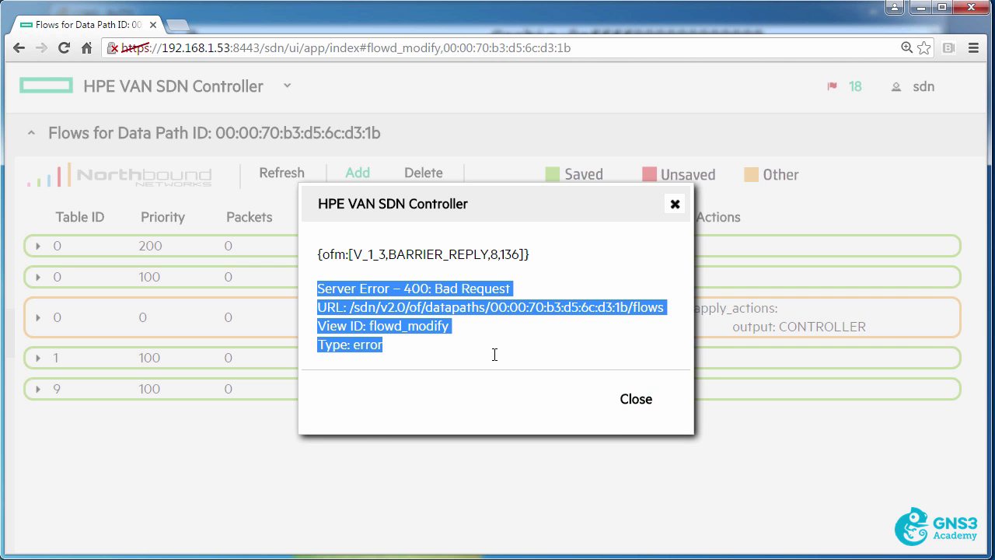
left_click(637, 404)
Confirm in OpenFlow Monitor's summary that the Zodiac FX switch reports 10 tables, then return to Flow Maker Deluxe
left_click(140, 98)
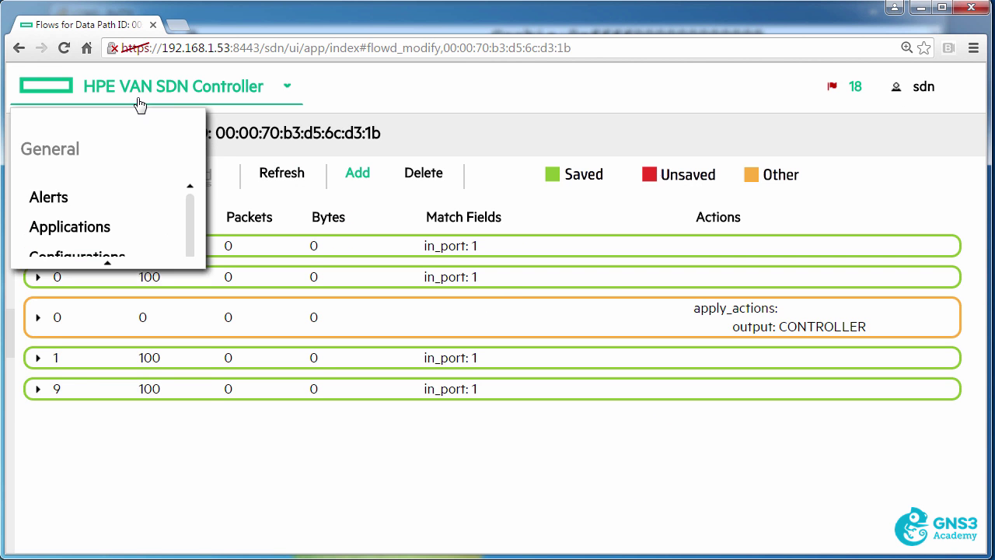
scroll(106, 353, "down", 3)
left_click(106, 354)
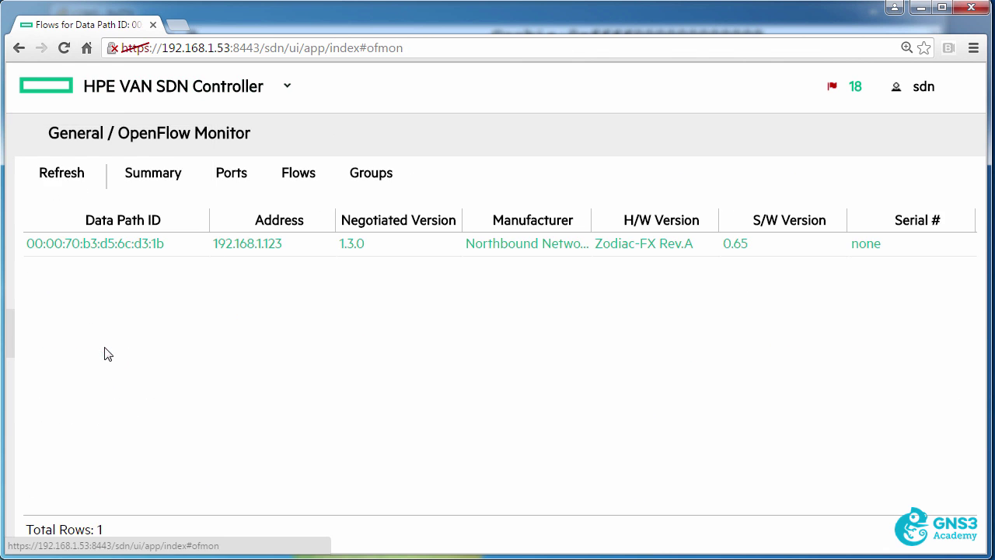
left_click(155, 183)
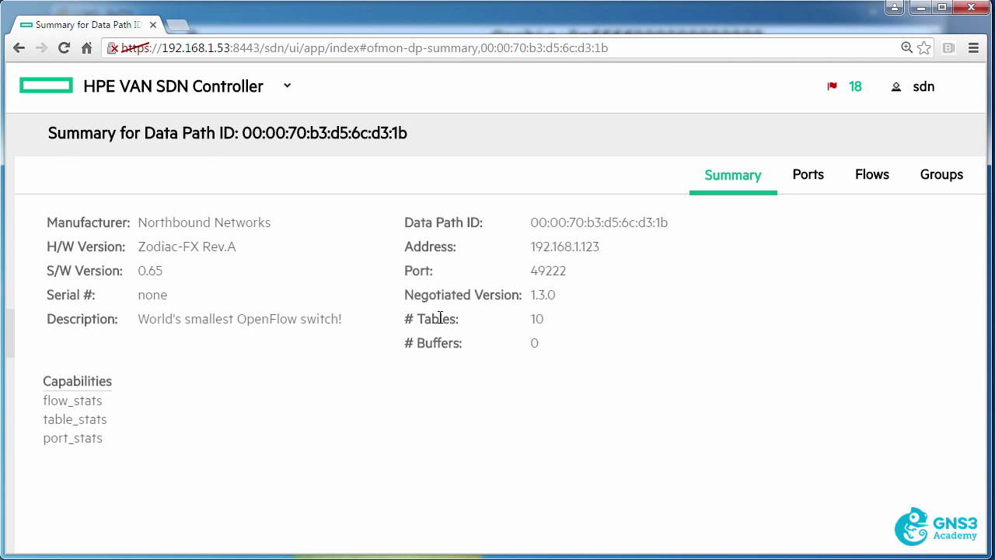
left_click_drag(557, 319, 407, 314)
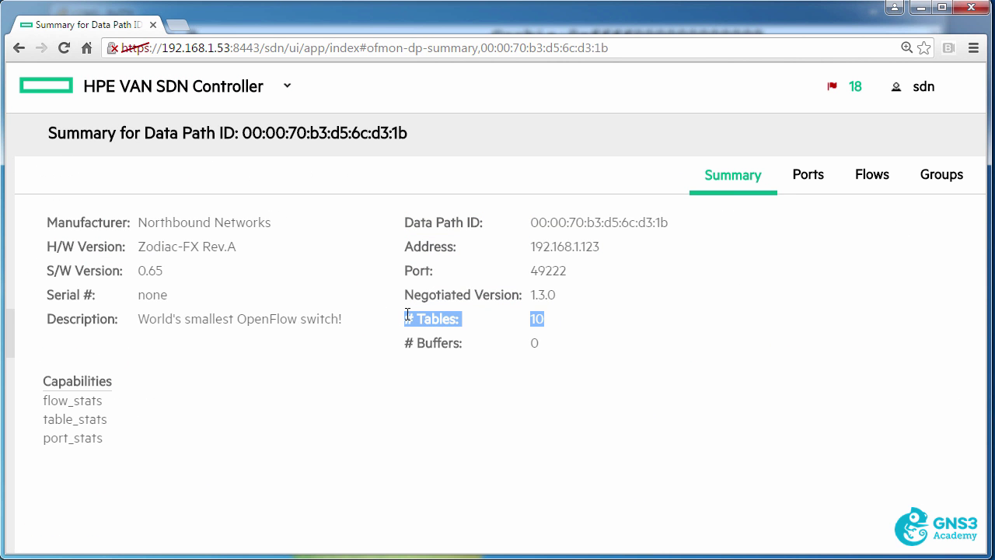
left_click(238, 90)
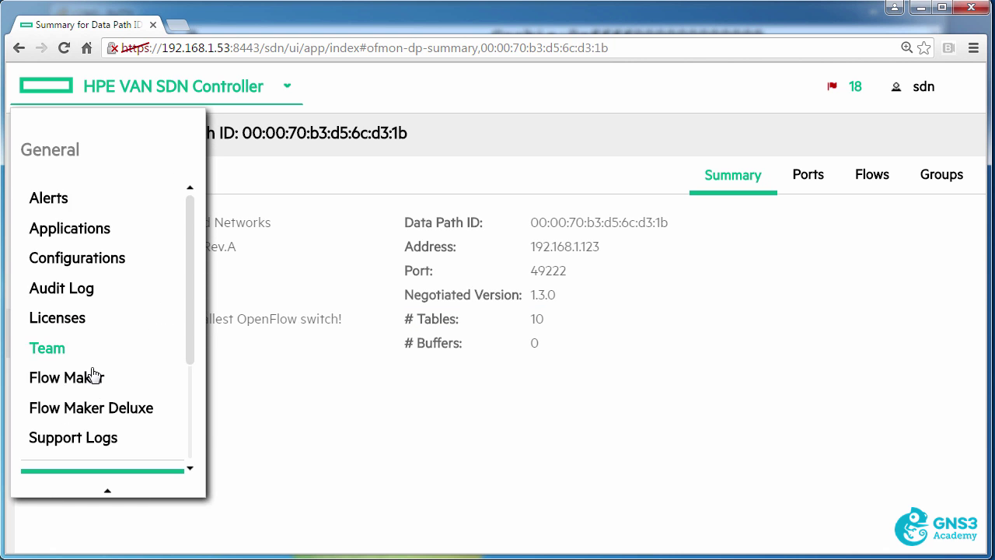
left_click(93, 408)
left_click(119, 254)
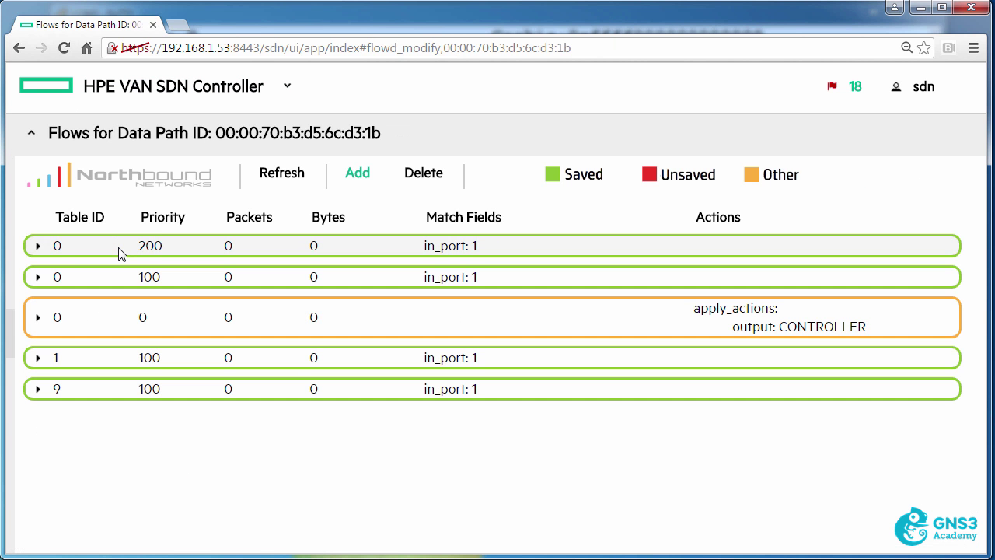